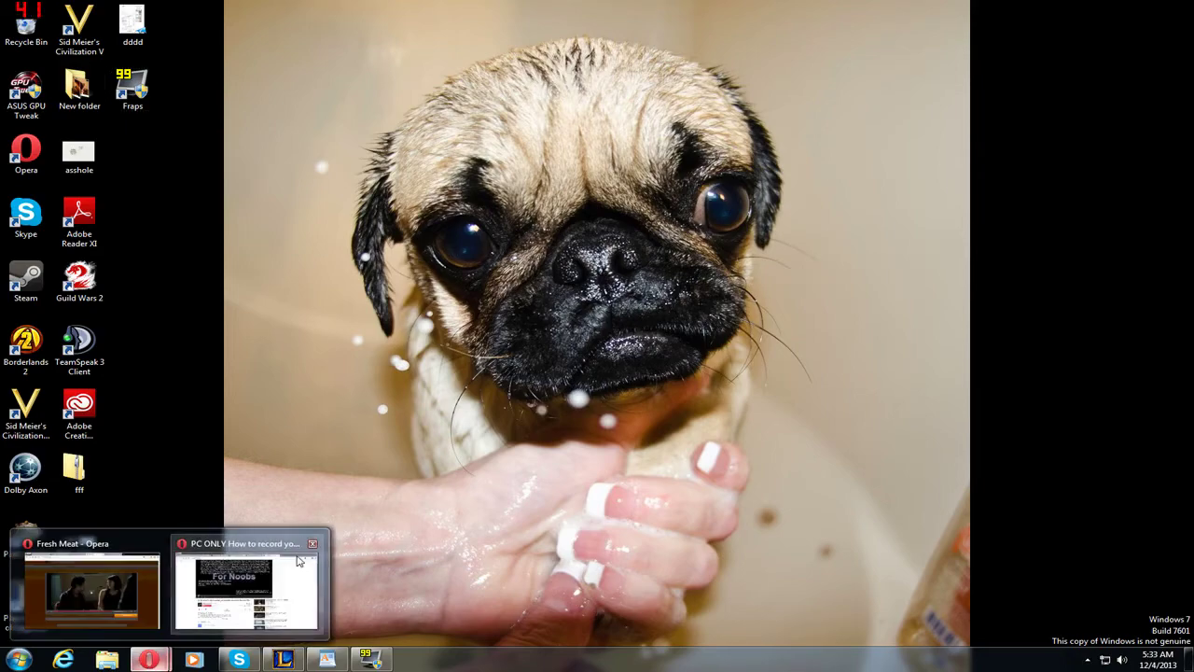
# - Bring Opera forward and look over the Magic cards in the TCGplayer shopping cart
pyautogui.click(221, 598)
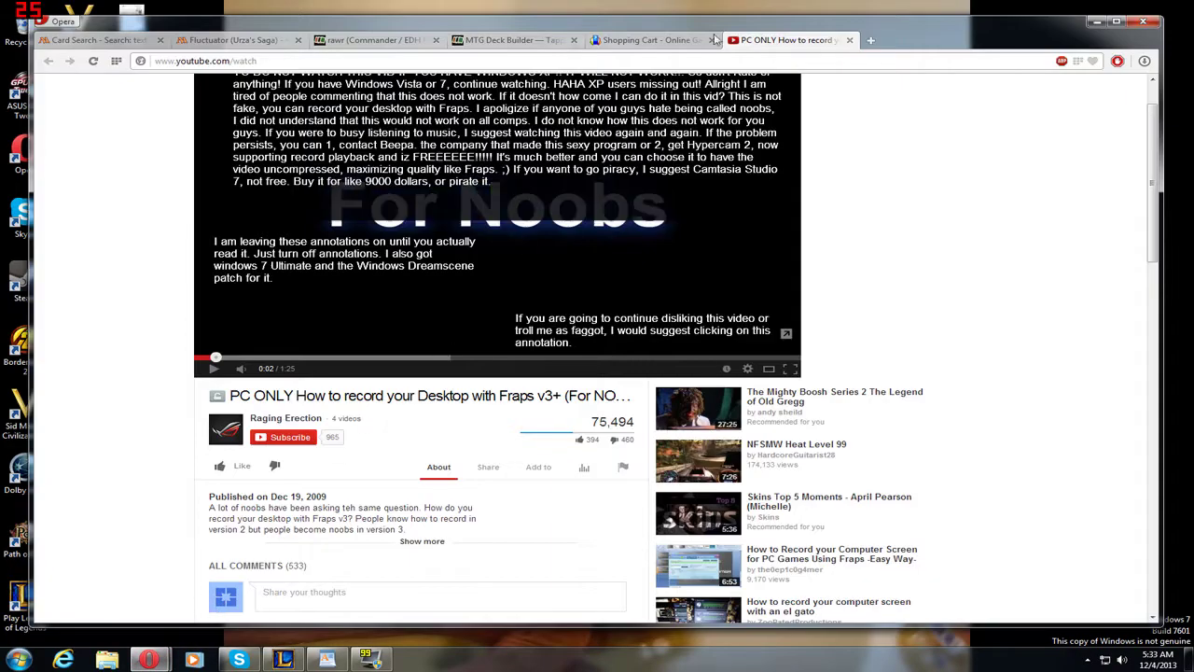
pyautogui.click(651, 35)
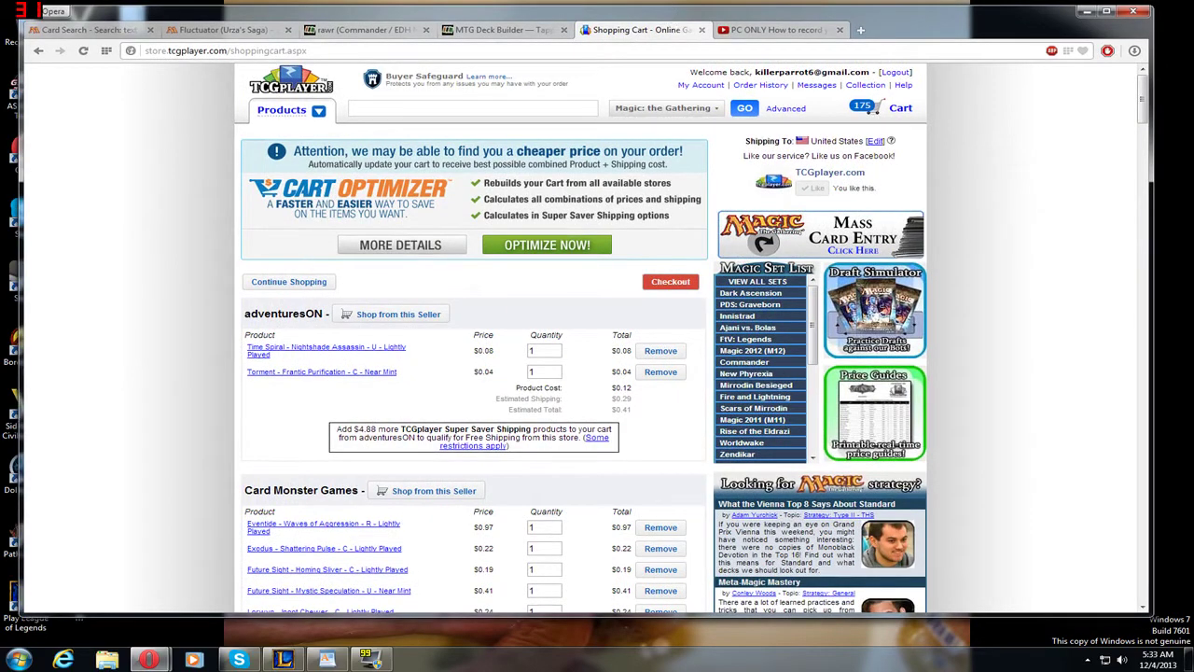
pyautogui.scroll(-2, 640, 158)
pyautogui.scroll(-2, 640, 158)
pyautogui.scroll(-4, 640, 157)
pyautogui.scroll(-3, 640, 158)
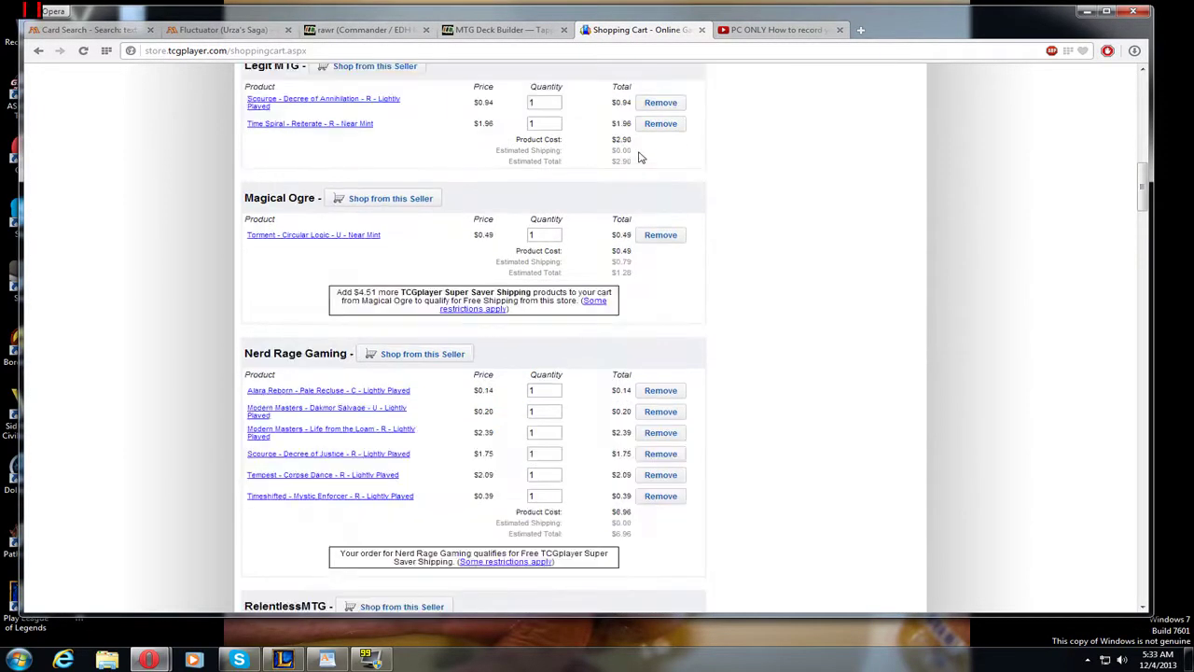
pyautogui.scroll(-4, 639, 158)
pyautogui.scroll(4, 640, 158)
pyautogui.scroll(4, 634, 140)
pyautogui.scroll(2, 630, 136)
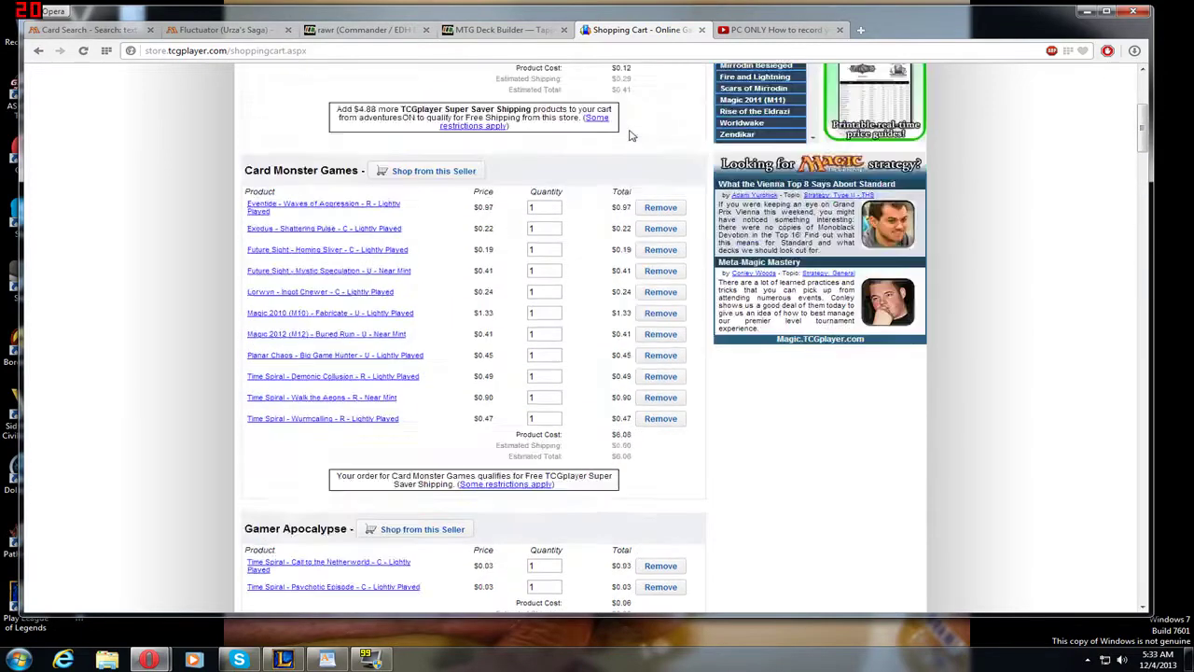
pyautogui.scroll(2, 630, 136)
# - Open TappedOut's empty Paste Deck form, then return to the top of the TCGplayer cart
pyautogui.click(519, 29)
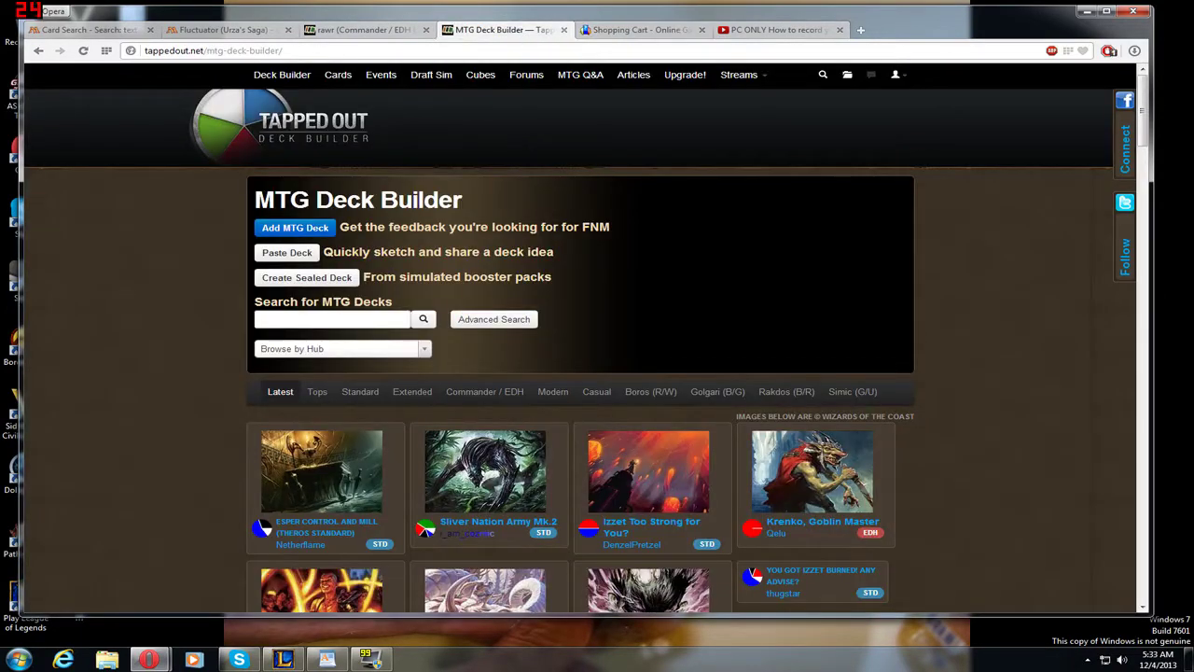
pyautogui.click(301, 250)
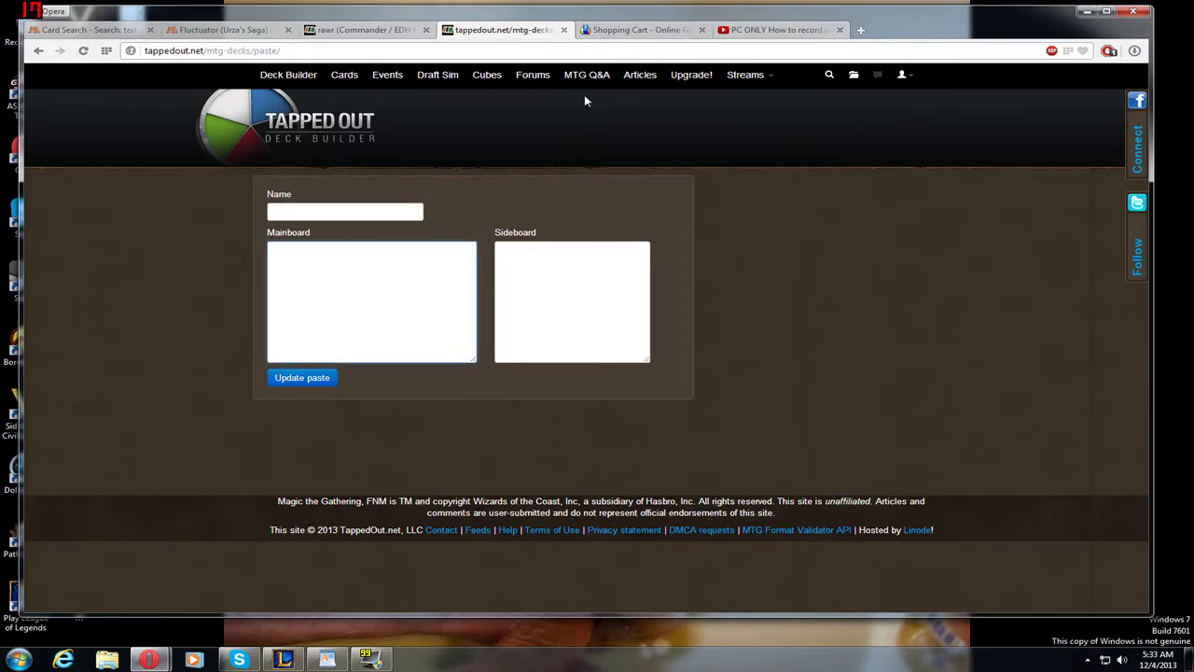
pyautogui.click(634, 29)
pyautogui.scroll(-2, 642, 121)
pyautogui.scroll(-3, 642, 121)
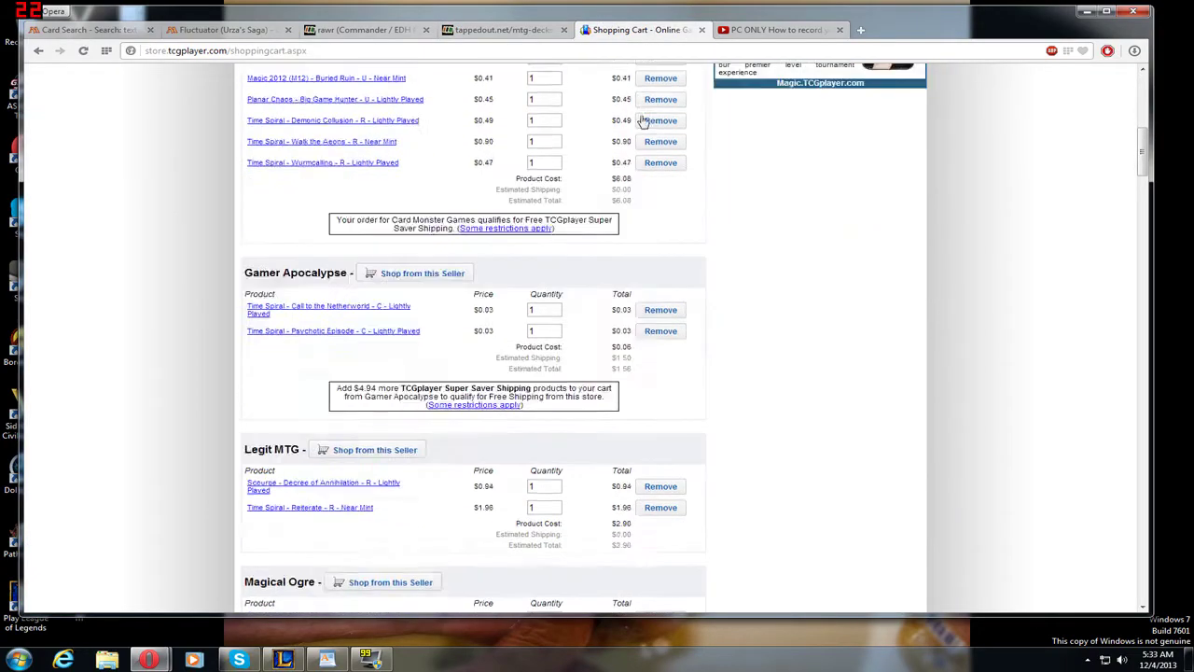
pyautogui.scroll(4, 641, 121)
pyautogui.scroll(2, 627, 146)
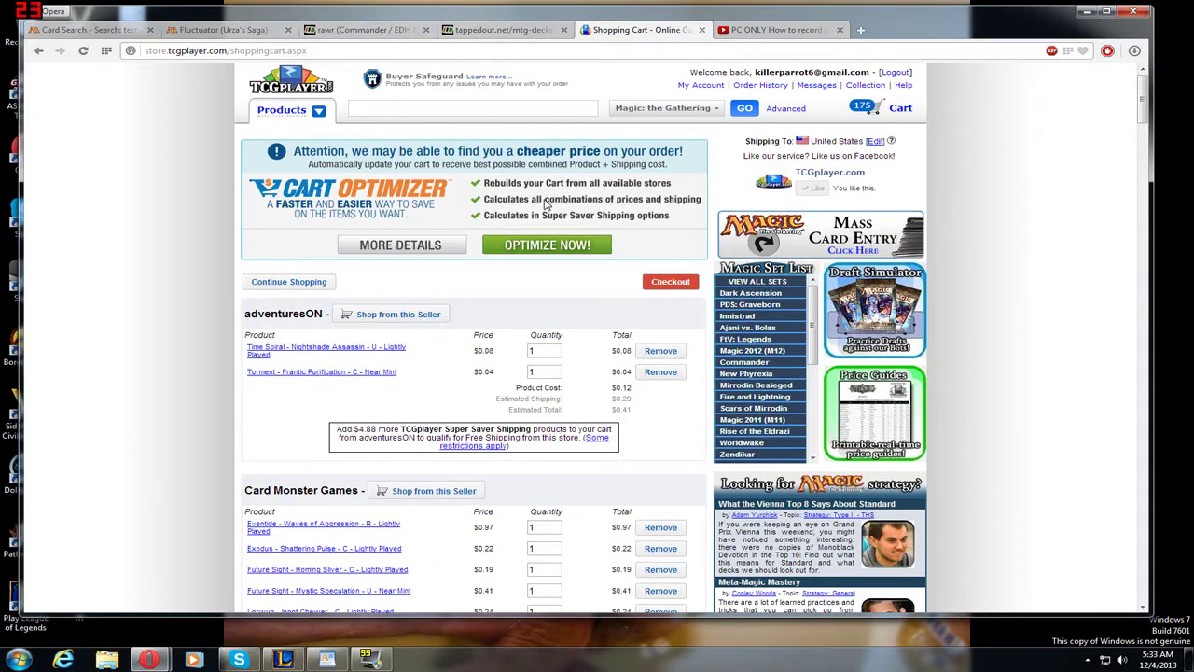
# - Restore the Opera window, reload the cart and launch the Cart Optimizer with OPTIMIZE NOW
pyautogui.moveTo(658, 23); pyautogui.dragTo(658, 2)
pyautogui.click(908, 109)
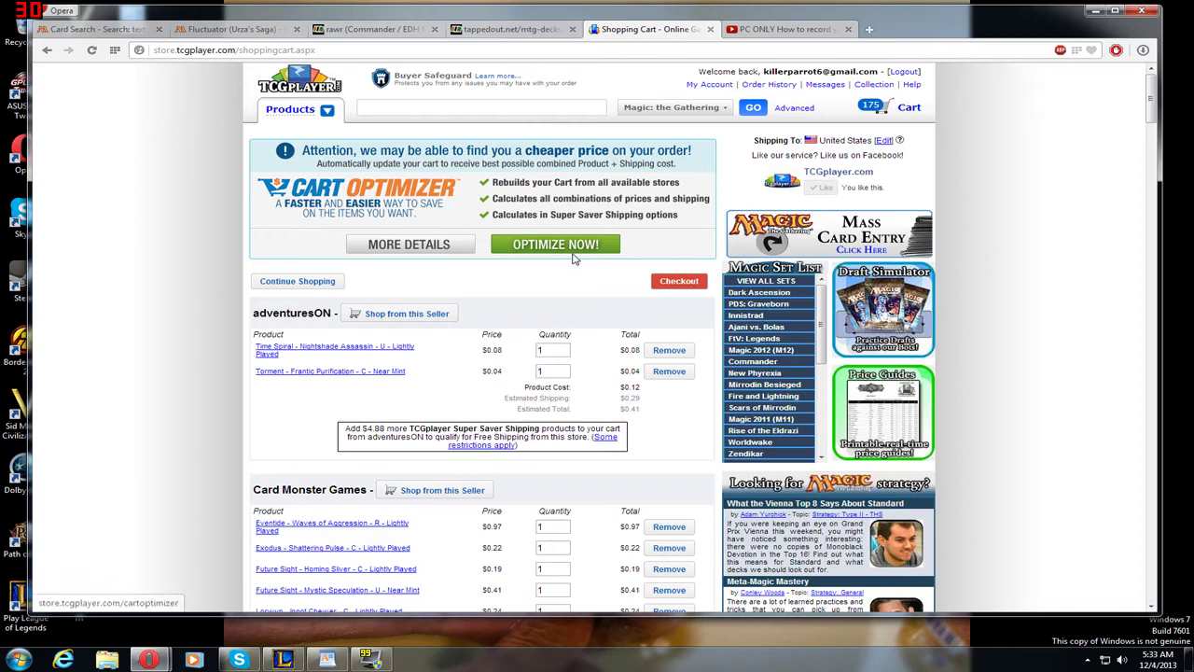
pyautogui.click(570, 250)
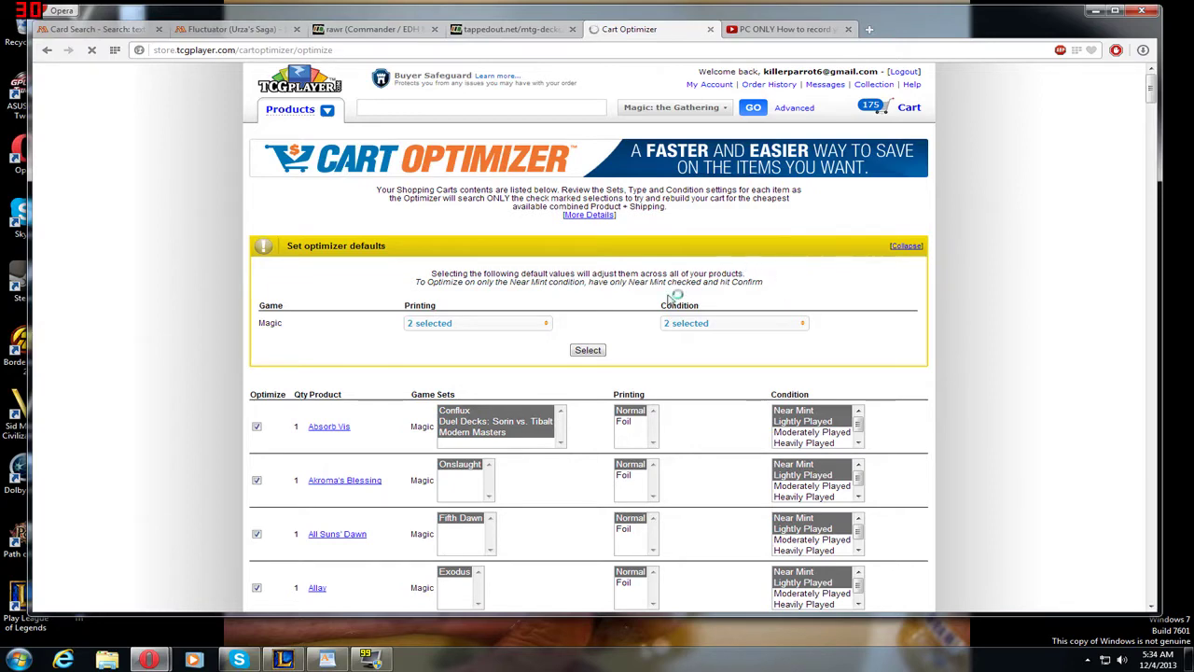
# - Highlight every optimizer product row from Absorb Vis down to Zhur-Taa Swine
pyautogui.scroll(-3, 625, 322)
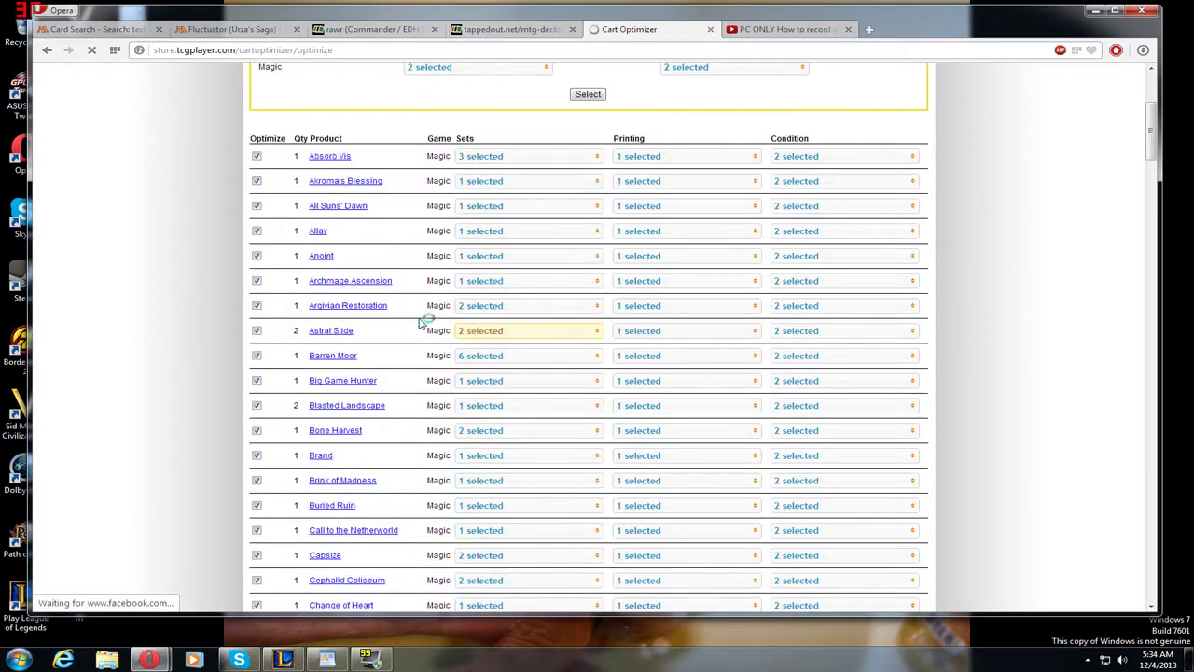
pyautogui.scroll(2, 407, 253)
pyautogui.scroll(1, 504, 253)
pyautogui.scroll(1, 496, 251)
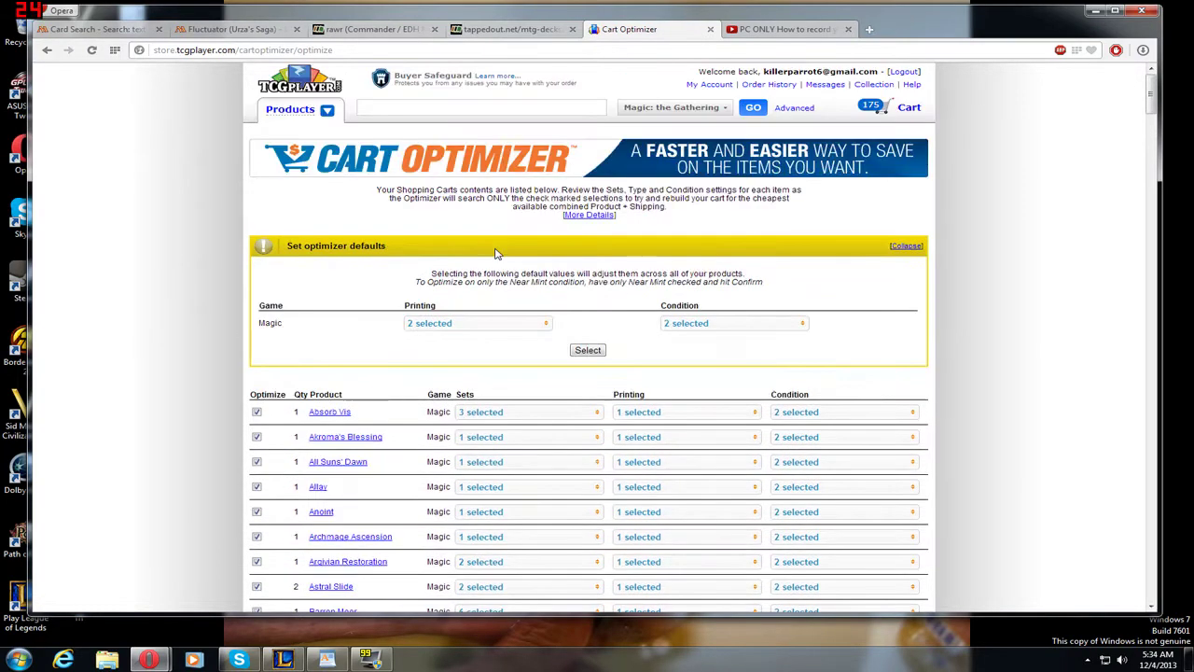
pyautogui.scroll(-3, 301, 213)
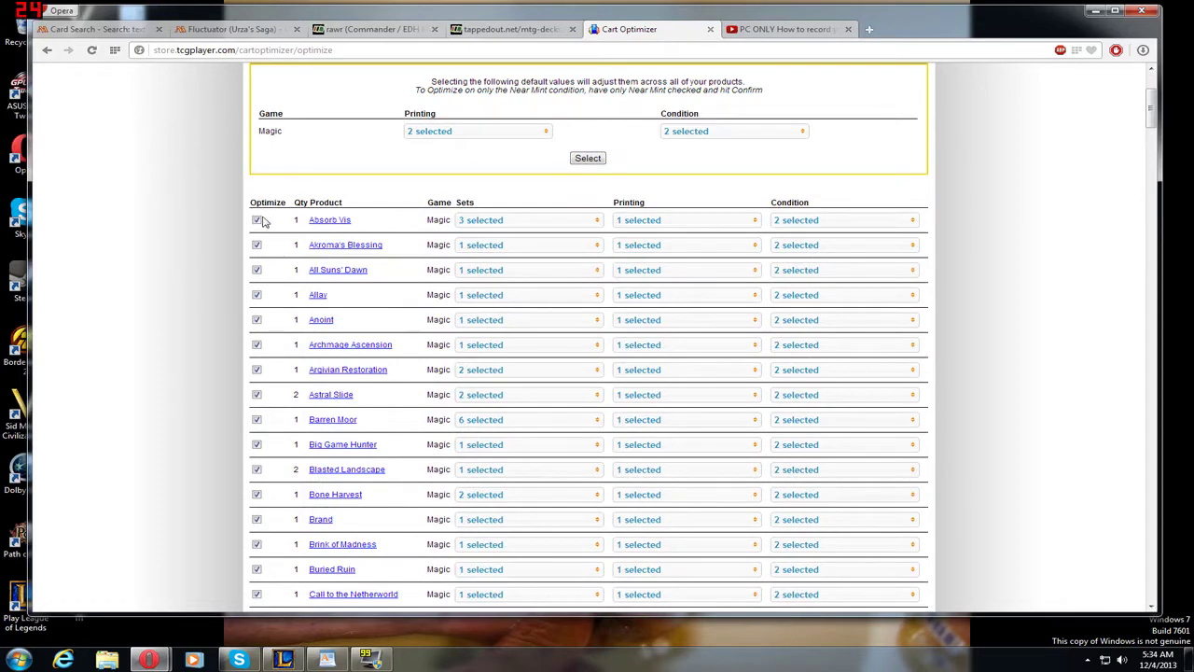
pyautogui.moveTo(292, 222)
pyautogui.mouseDown()
pyautogui.moveTo(613, 606)
pyautogui.moveTo(661, 500)
pyautogui.mouseUp()
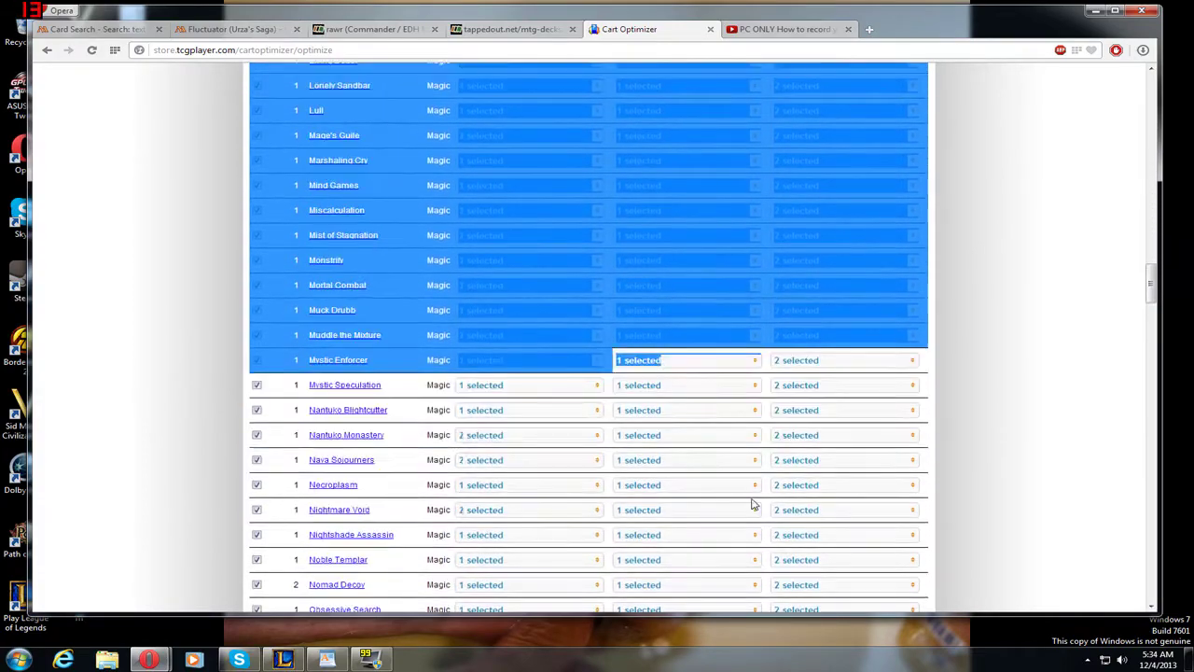
pyautogui.moveTo(661, 500)
pyautogui.mouseDown()
pyautogui.moveTo(662, 364)
pyautogui.moveTo(775, 510)
pyautogui.moveTo(819, 340)
pyautogui.moveTo(924, 347)
pyautogui.mouseUp()
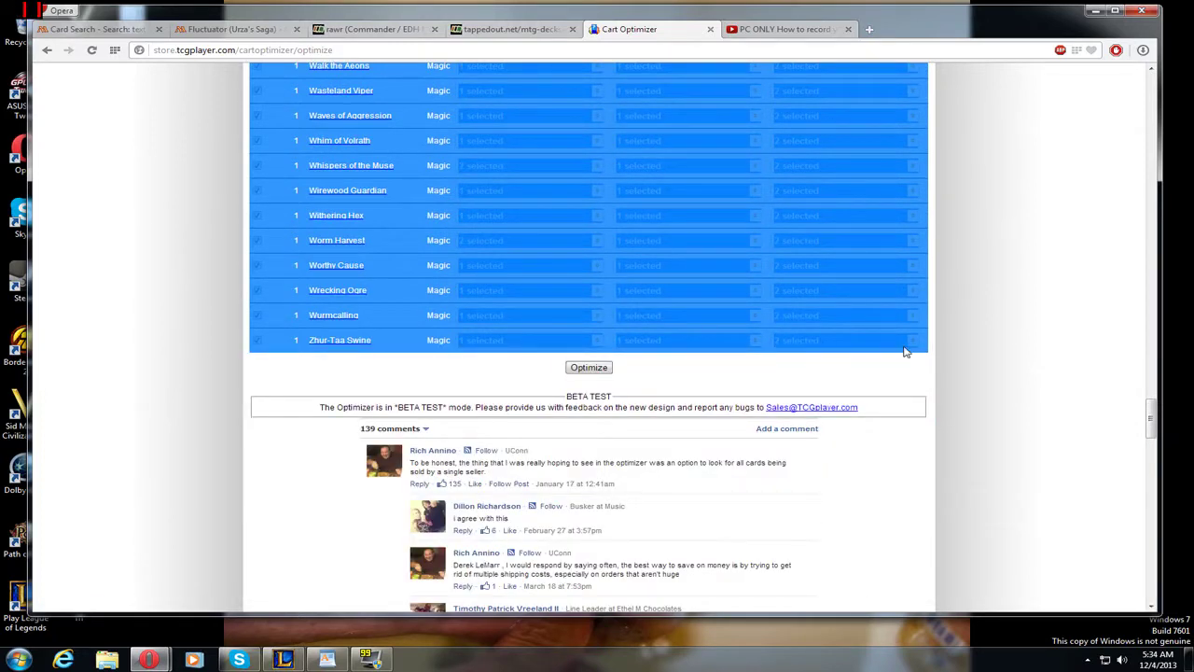
pyautogui.scroll(5, 886, 338)
pyautogui.scroll(5, 880, 334)
pyautogui.scroll(5, 881, 334)
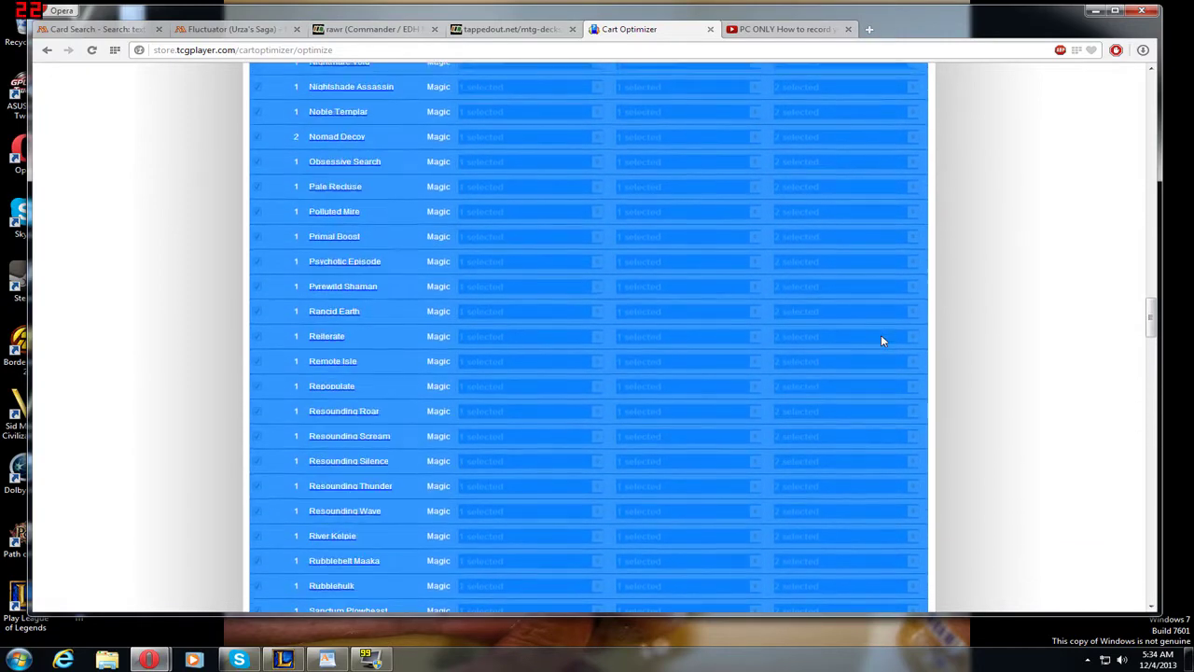
pyautogui.scroll(5, 848, 345)
pyautogui.scroll(5, 825, 356)
pyautogui.scroll(5, 799, 370)
pyautogui.scroll(5, 800, 370)
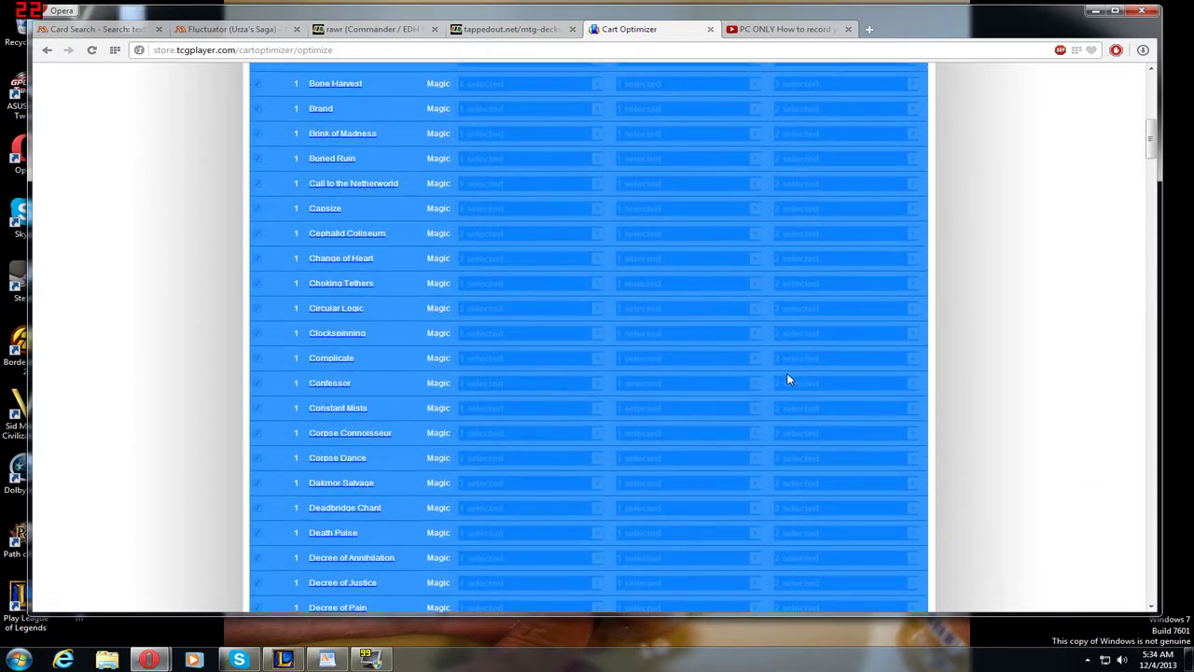
# - Replace the WordPad document's contents with the copied cart rows
pyautogui.click(327, 660)
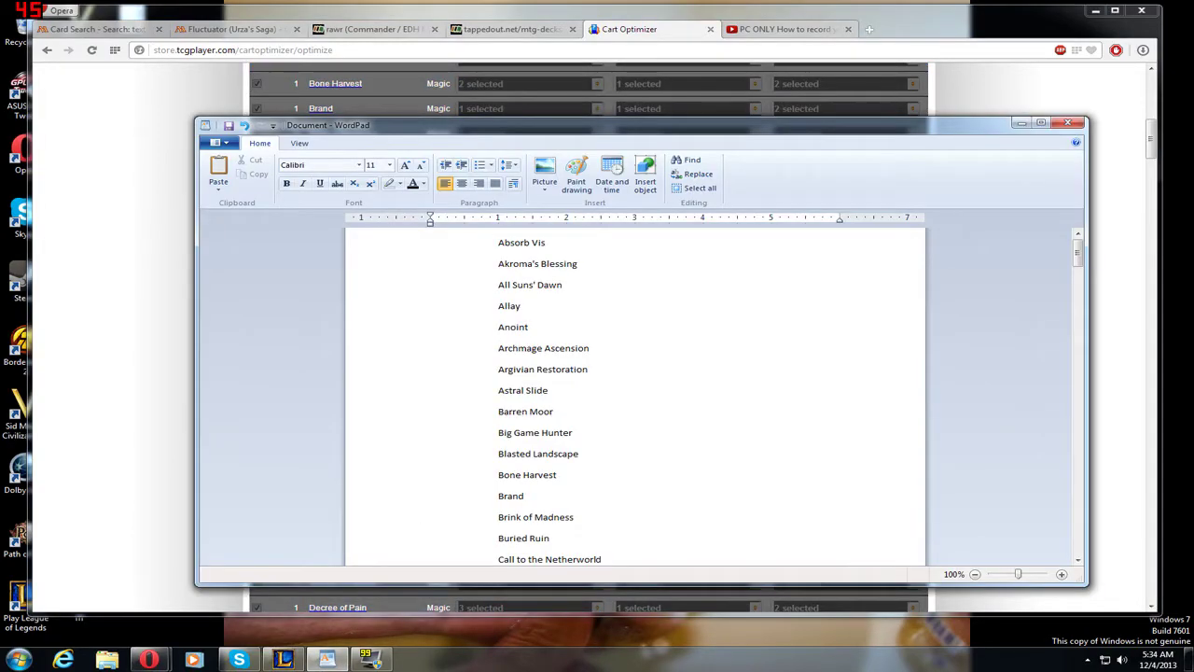
pyautogui.hotkey('ctrl', 'a')
pyautogui.hotkey('ctrl', 'v')
pyautogui.scroll(15, 634, 391)
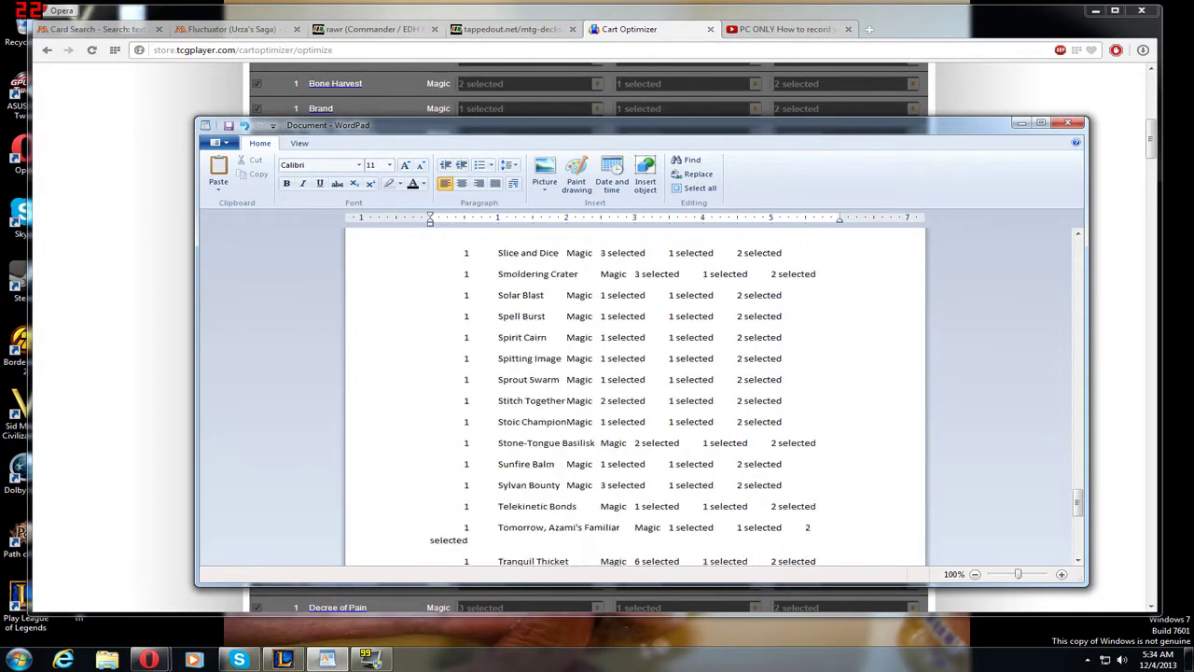
pyautogui.scroll(15, 634, 392)
pyautogui.scroll(15, 634, 392)
pyautogui.scroll(15, 635, 392)
pyautogui.scroll(10, 635, 392)
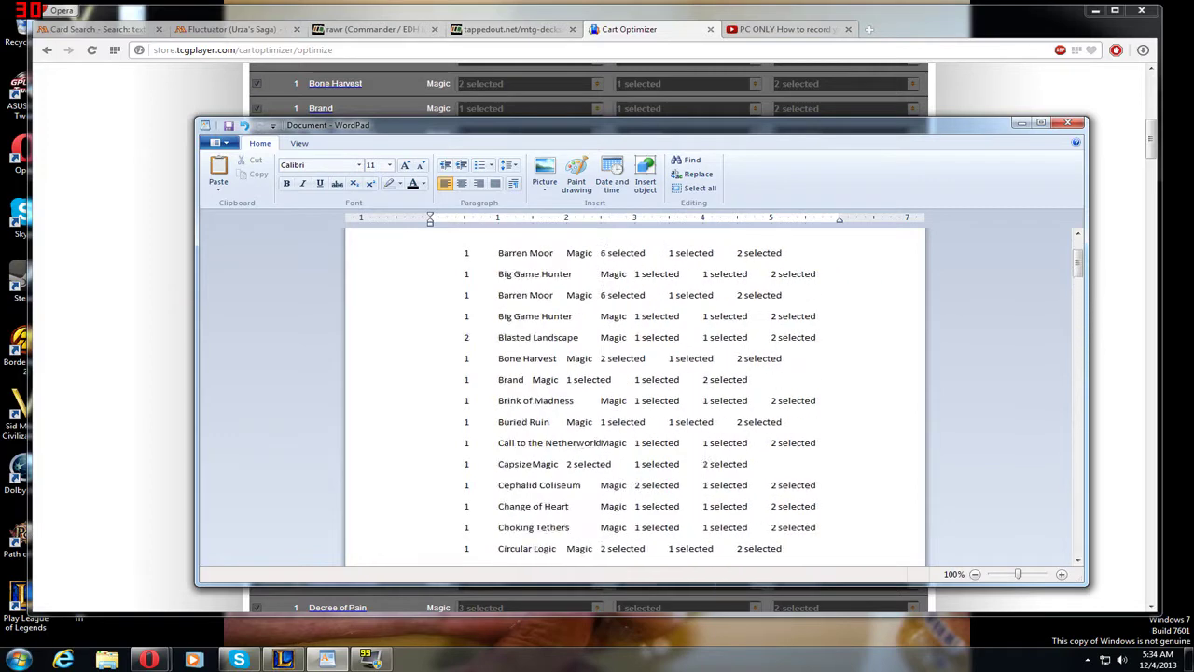
pyautogui.scroll(5, 634, 392)
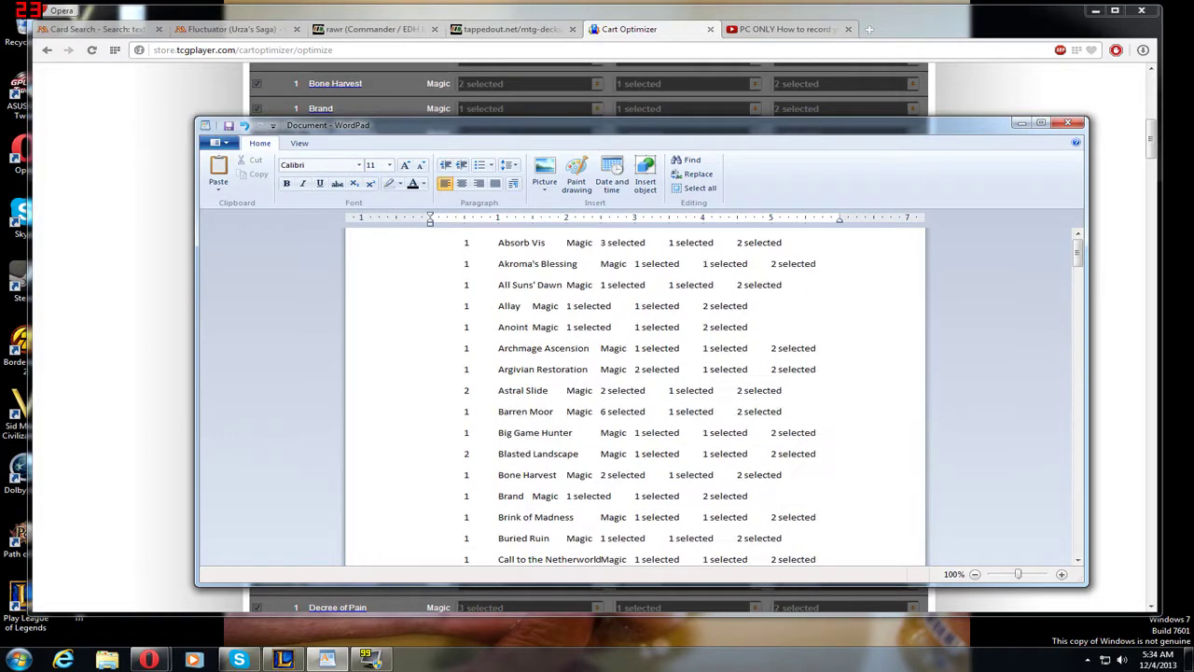
# - Use Replace All to strip every "Magic" and "3 selected" from the list
pyautogui.click(695, 179)
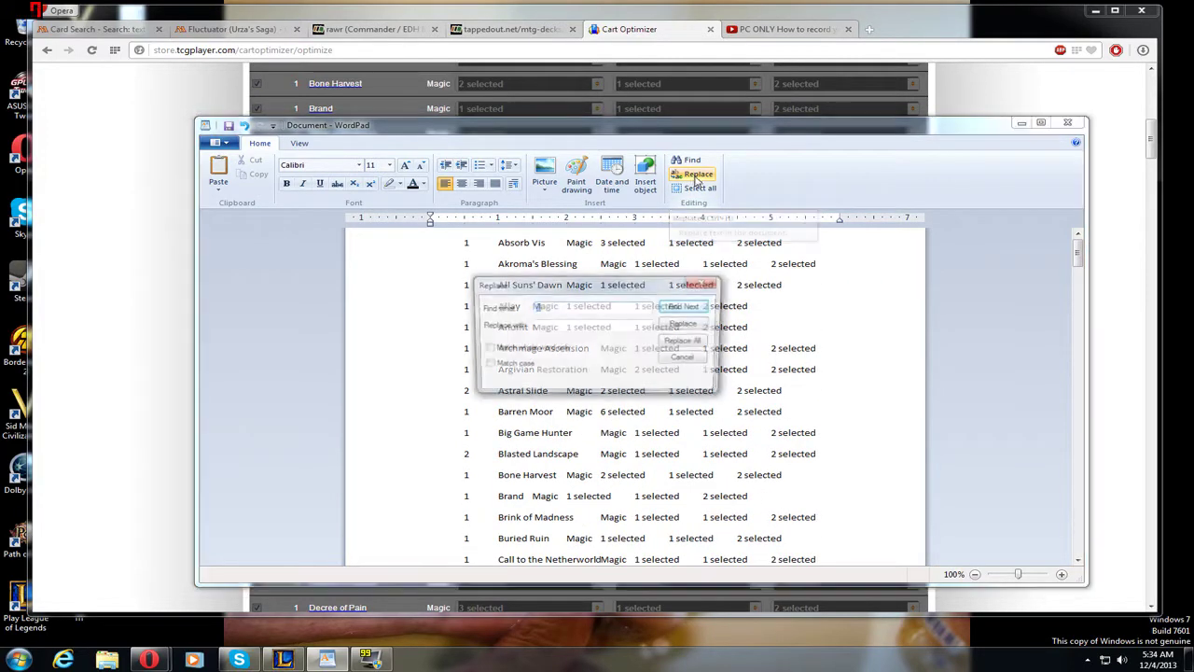
pyautogui.moveTo(594, 282); pyautogui.dragTo(755, 336)
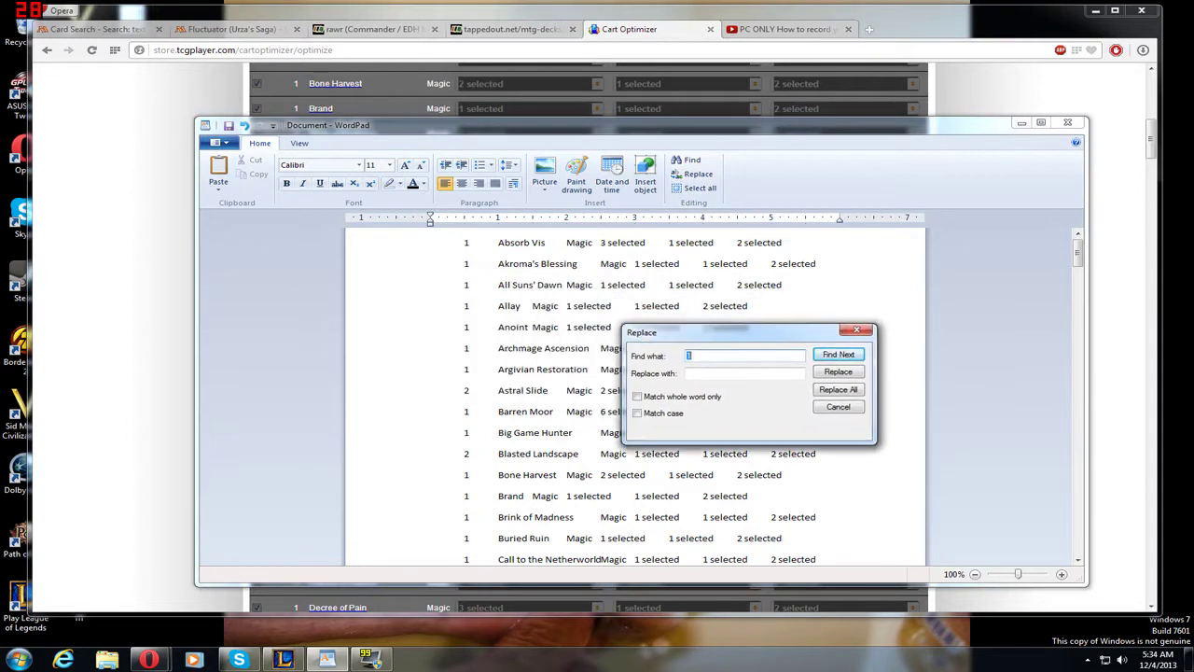
pyautogui.click(838, 389)
pyautogui.write('3 selected')
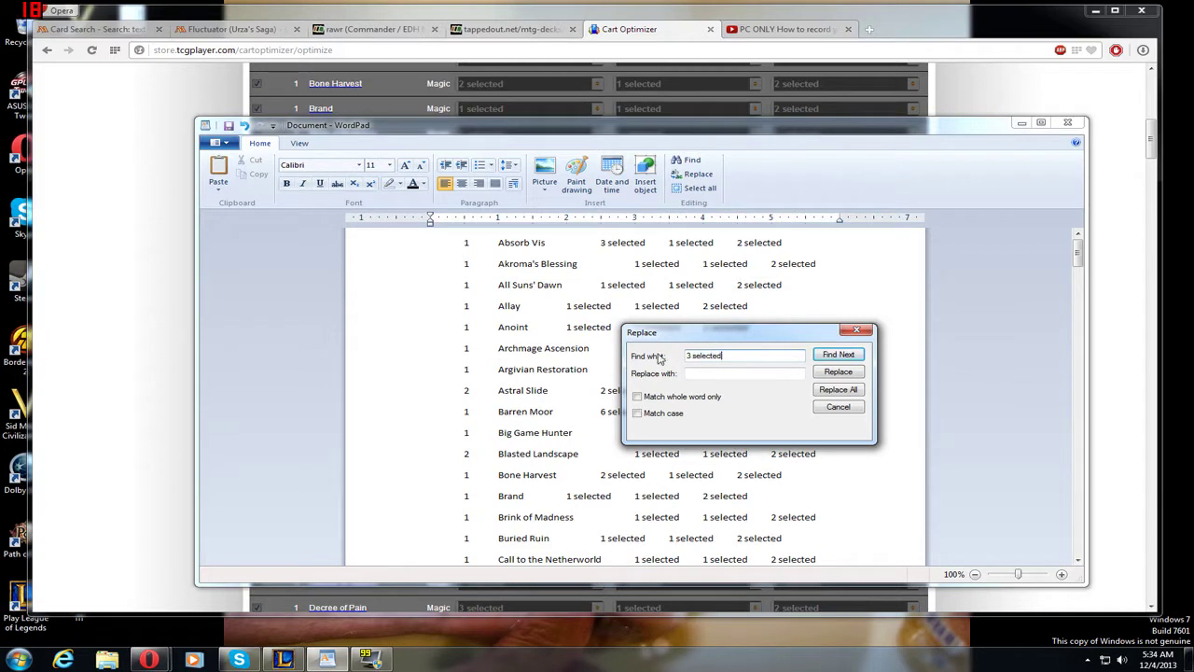
pyautogui.click(837, 389)
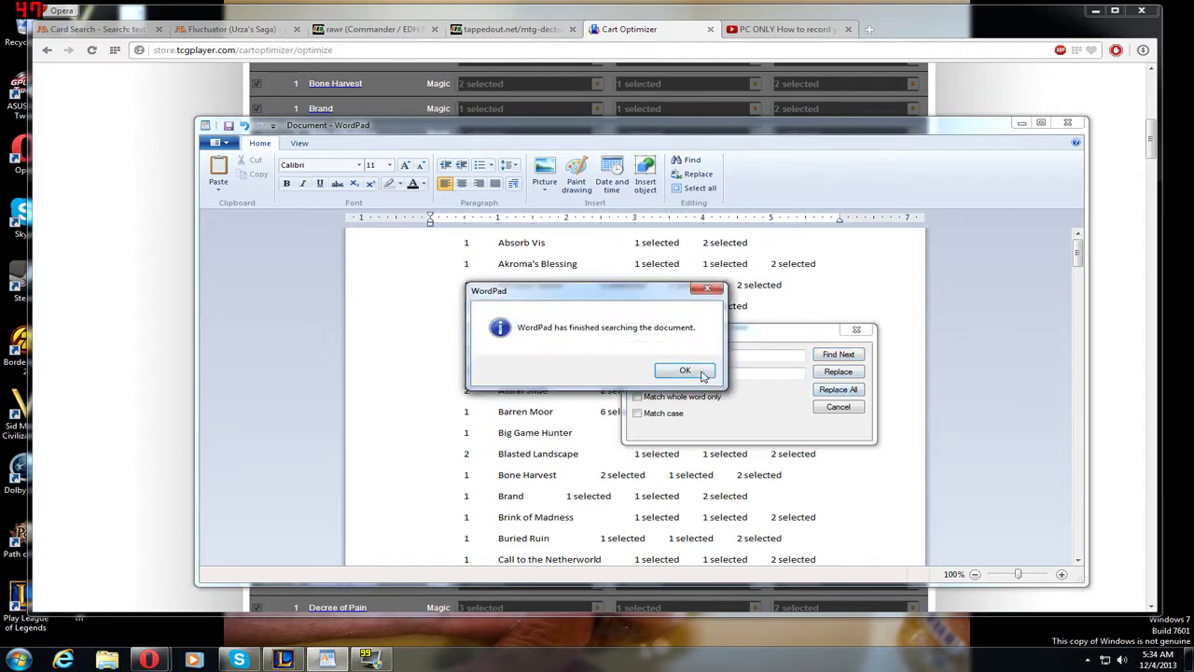
# - Remove every "1 selected" and "2 selected" entry with Replace All
pyautogui.click(699, 372)
pyautogui.doubleClick(688, 355)
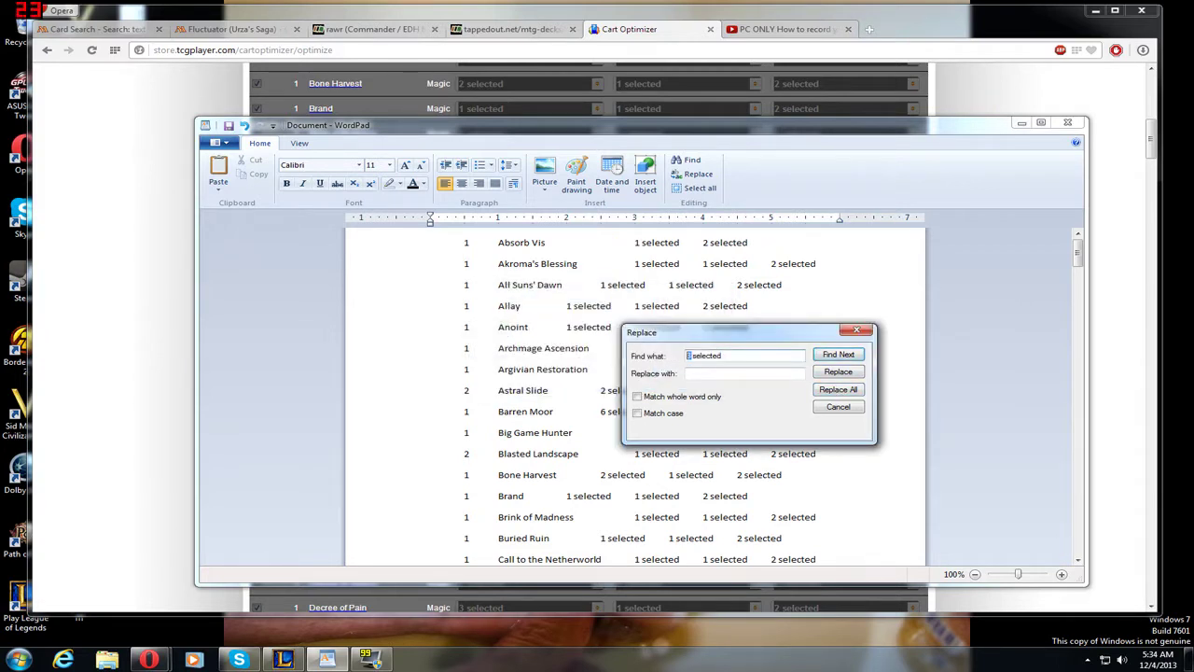
pyautogui.click(835, 390)
pyautogui.click(684, 368)
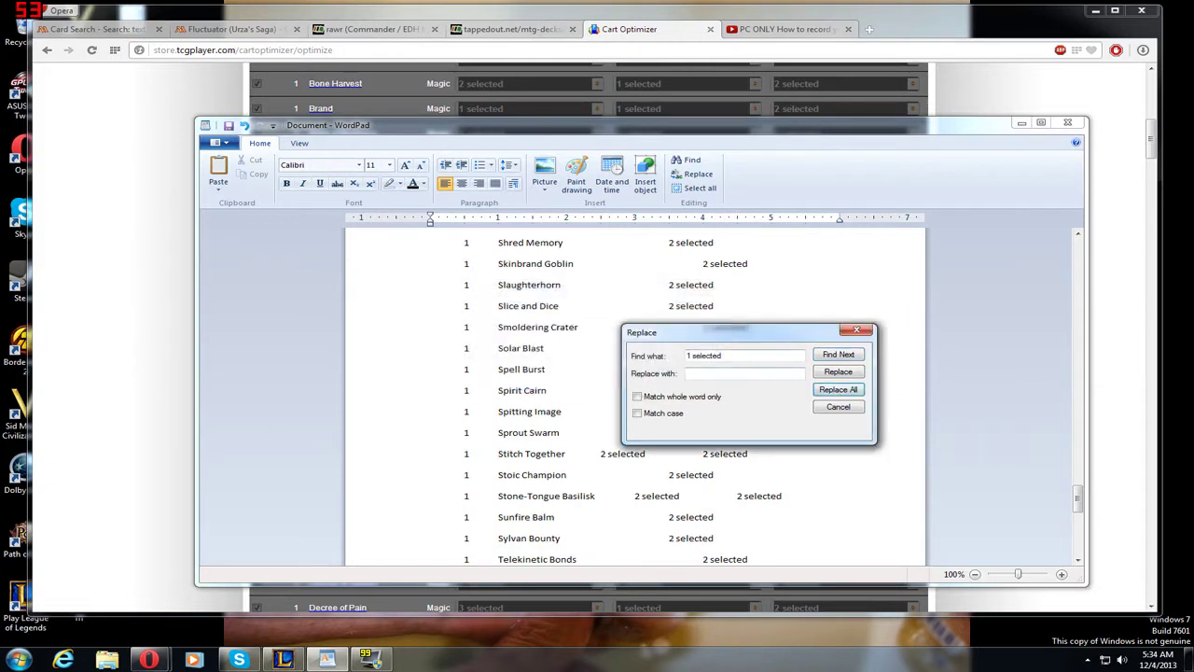
pyautogui.doubleClick(689, 355)
pyautogui.write('2')
pyautogui.click(836, 390)
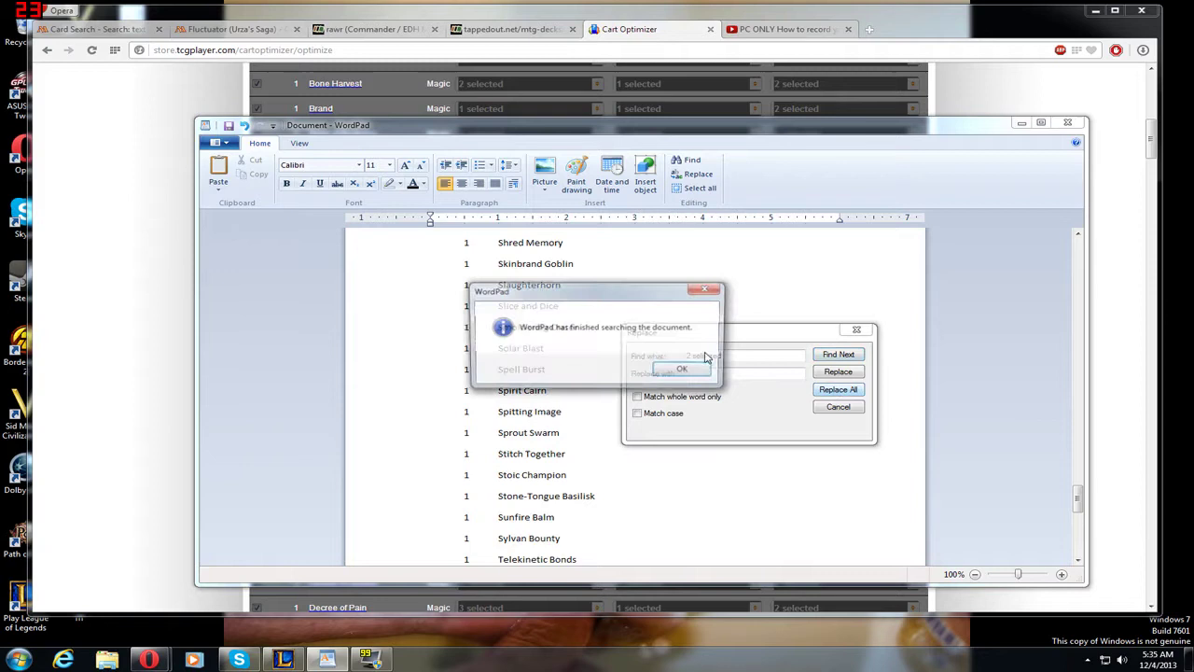
# - Remove every "4 selected" and "5 selected" entry with Replace All
pyautogui.click(684, 368)
pyautogui.doubleClick(689, 355)
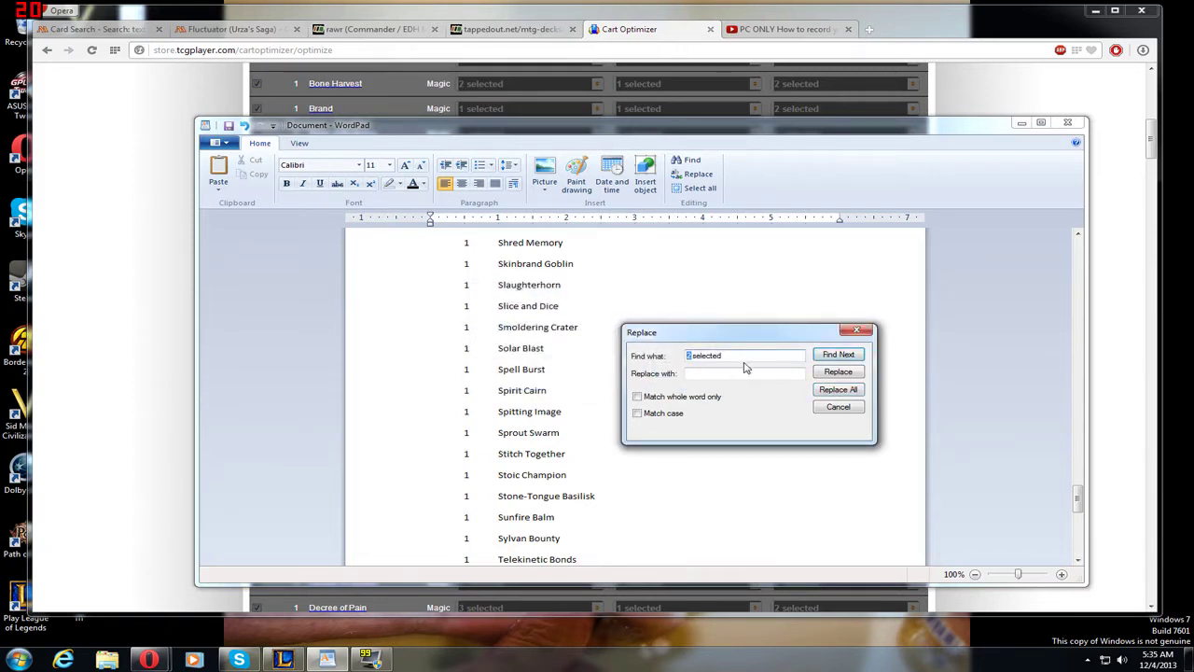
pyautogui.write('4')
pyautogui.click(839, 390)
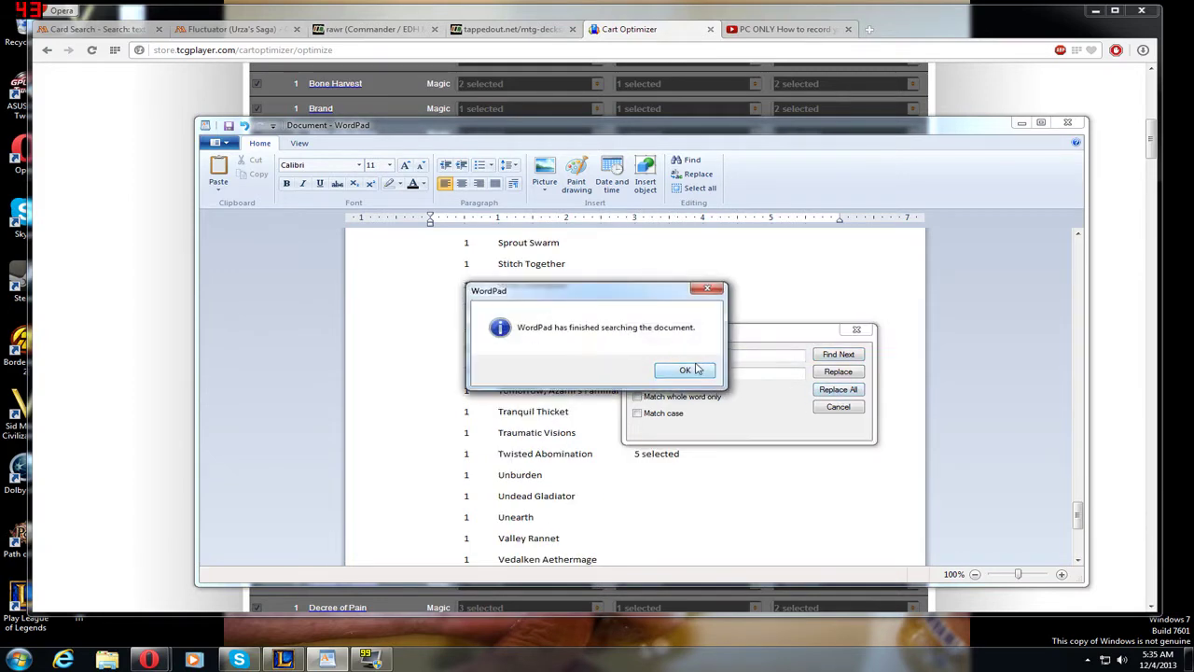
pyautogui.click(687, 367)
pyautogui.doubleClick(688, 356)
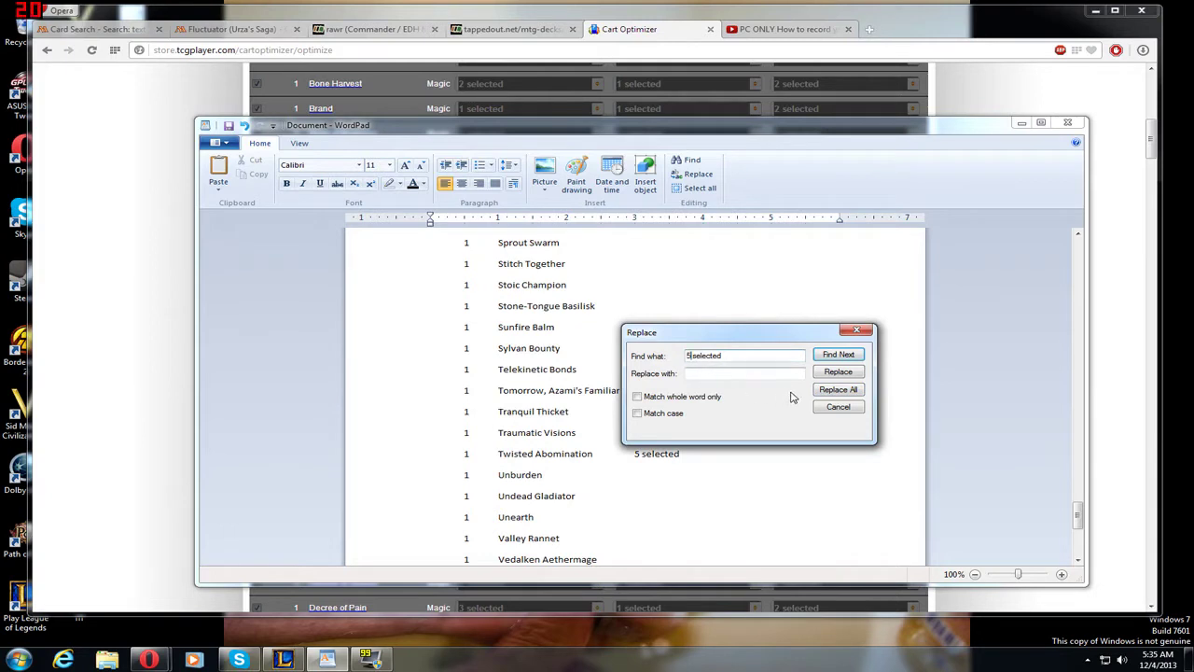
pyautogui.click(837, 390)
# - Remove every "6 selected" and "7 selected" entry with Replace All
pyautogui.click(686, 370)
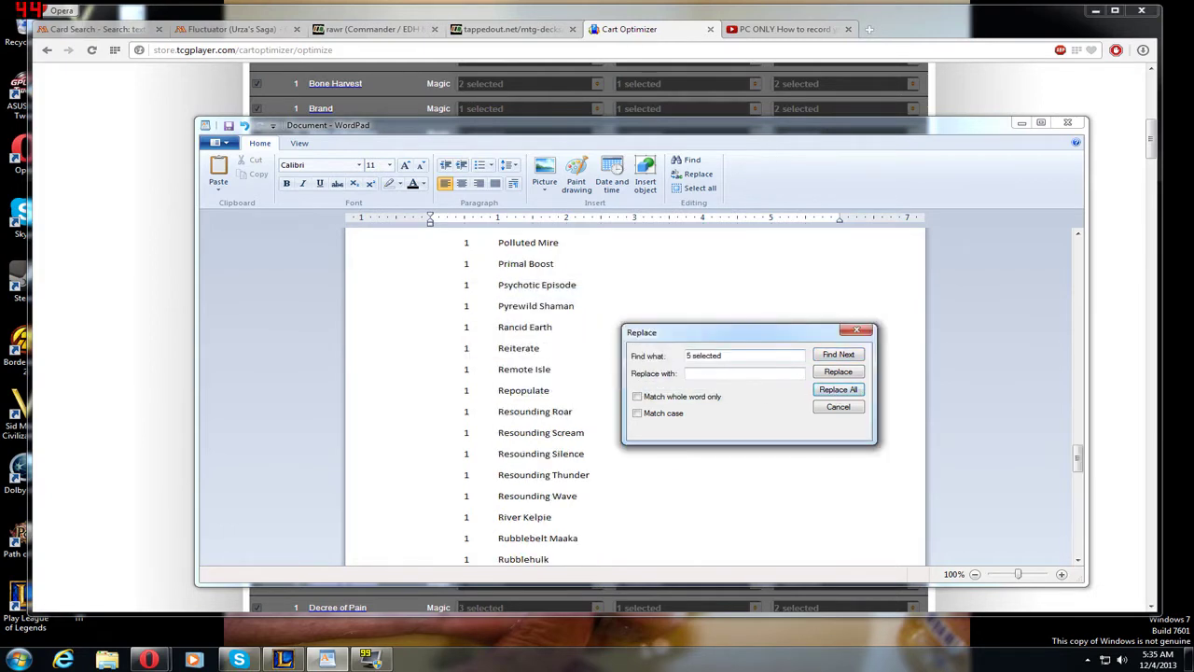
pyautogui.doubleClick(689, 355)
pyautogui.click(837, 390)
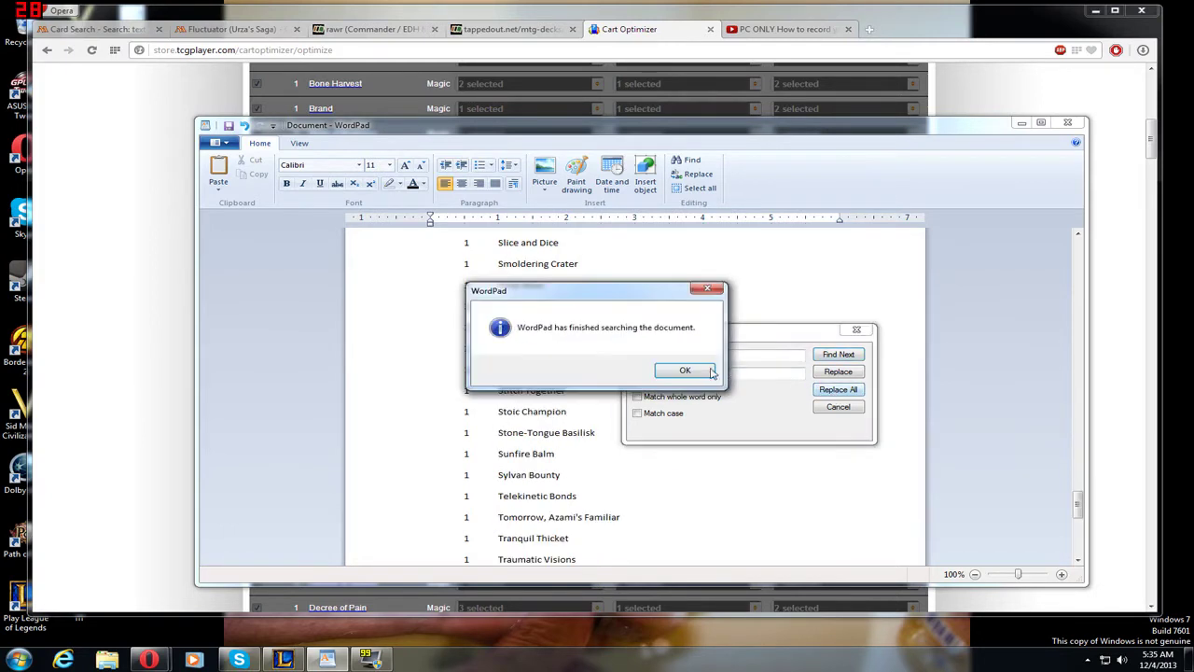
pyautogui.click(763, 371)
pyautogui.doubleClick(689, 355)
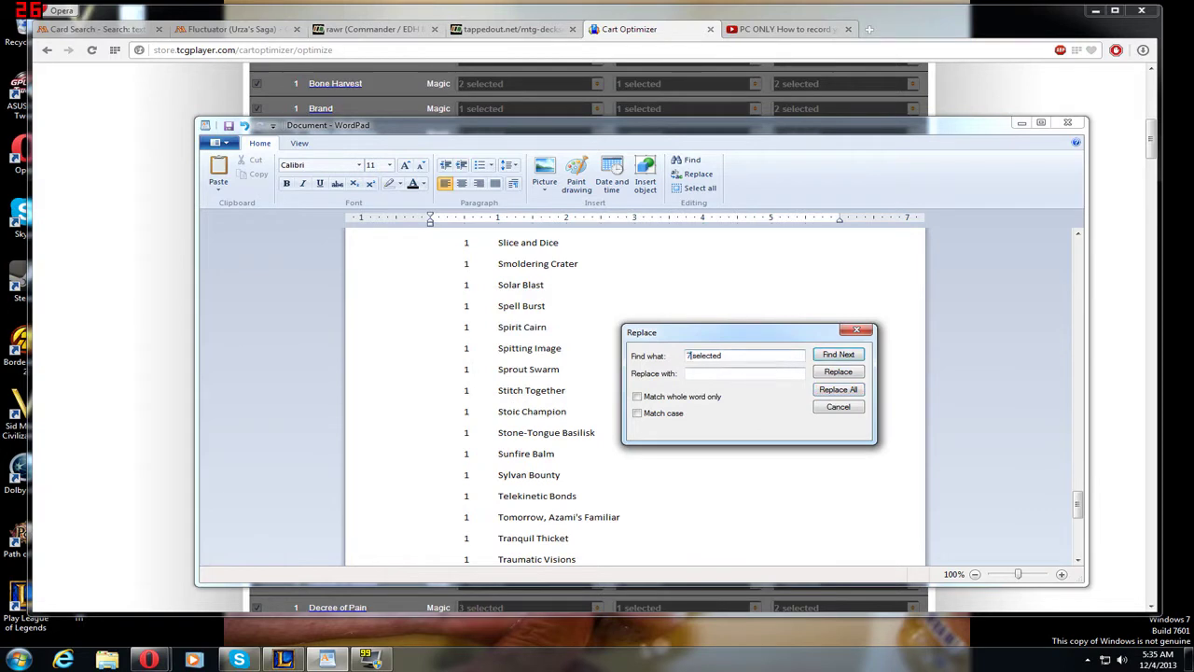
pyautogui.click(837, 390)
pyautogui.click(763, 370)
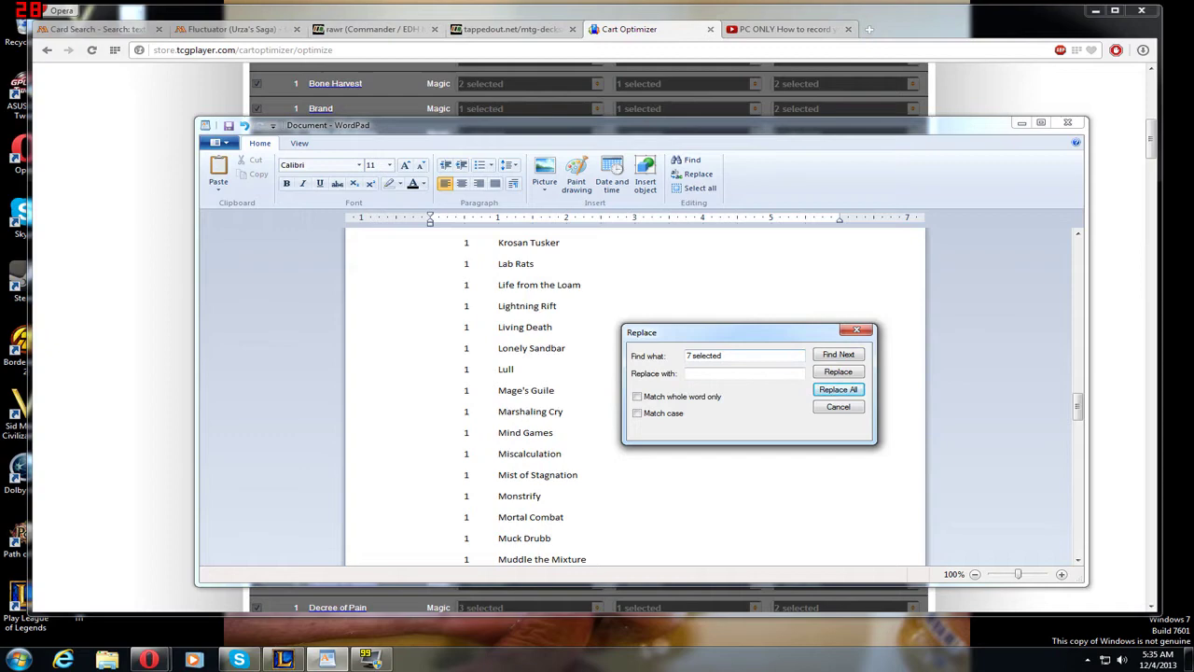
# - Strip the leading quantity "1" from every line and close Replace
pyautogui.moveTo(724, 355); pyautogui.dragTo(656, 362)
pyautogui.write('1')
pyautogui.click(835, 392)
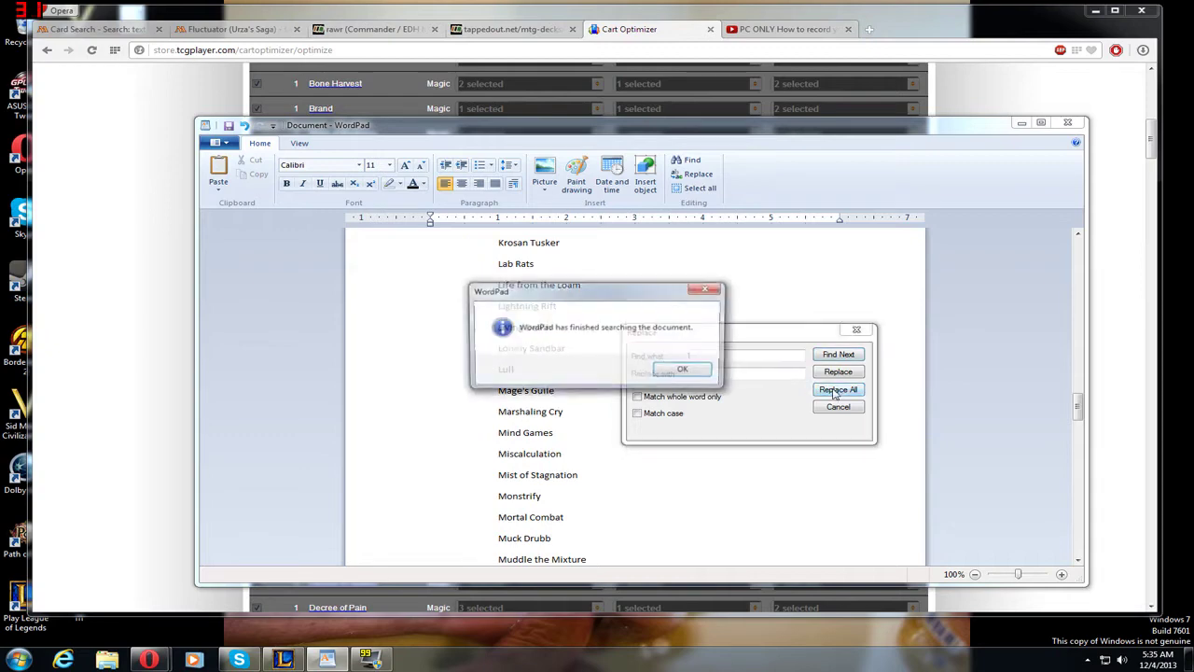
pyautogui.click(686, 368)
pyautogui.click(852, 334)
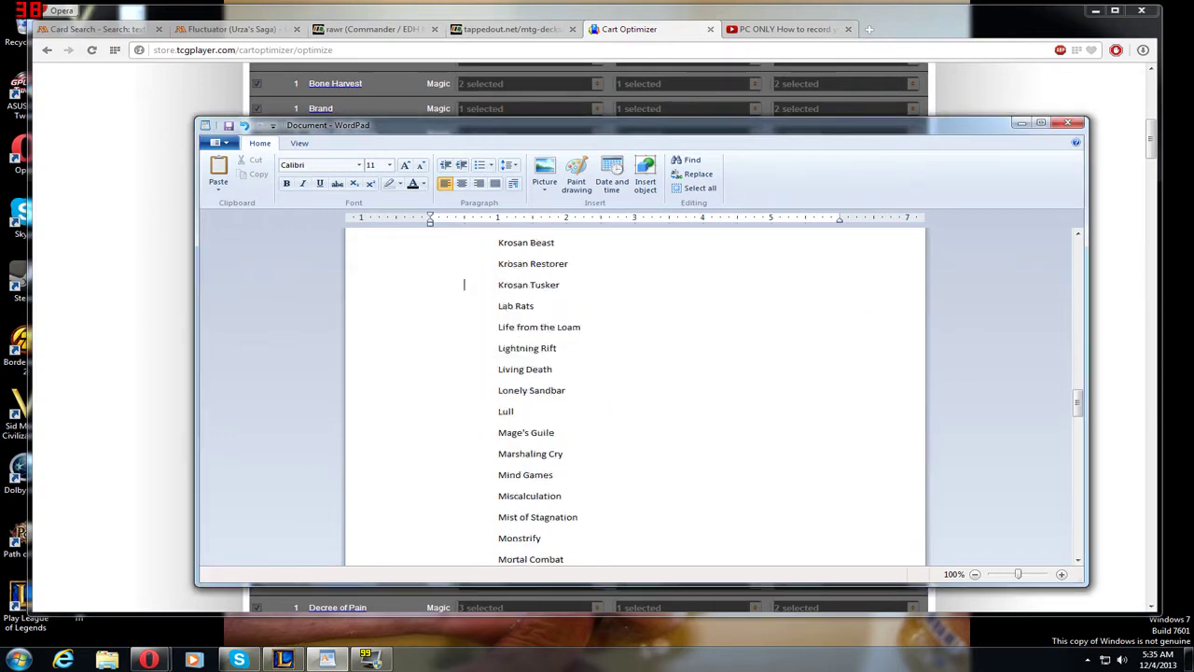
pyautogui.scroll(10, 560, 392)
pyautogui.scroll(10, 559, 392)
pyautogui.scroll(5, 560, 392)
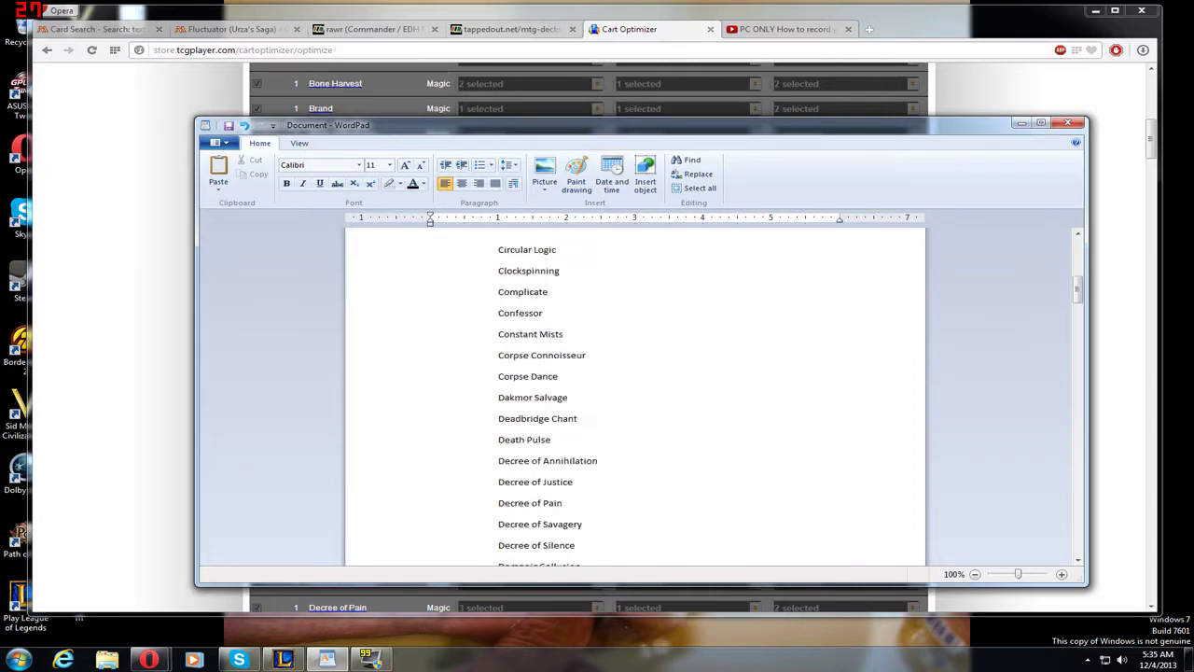
pyautogui.scroll(2, 560, 391)
# - Run one more Replace All pass and check the clean name list down to Zhur-Taa Swine
pyautogui.click(698, 173)
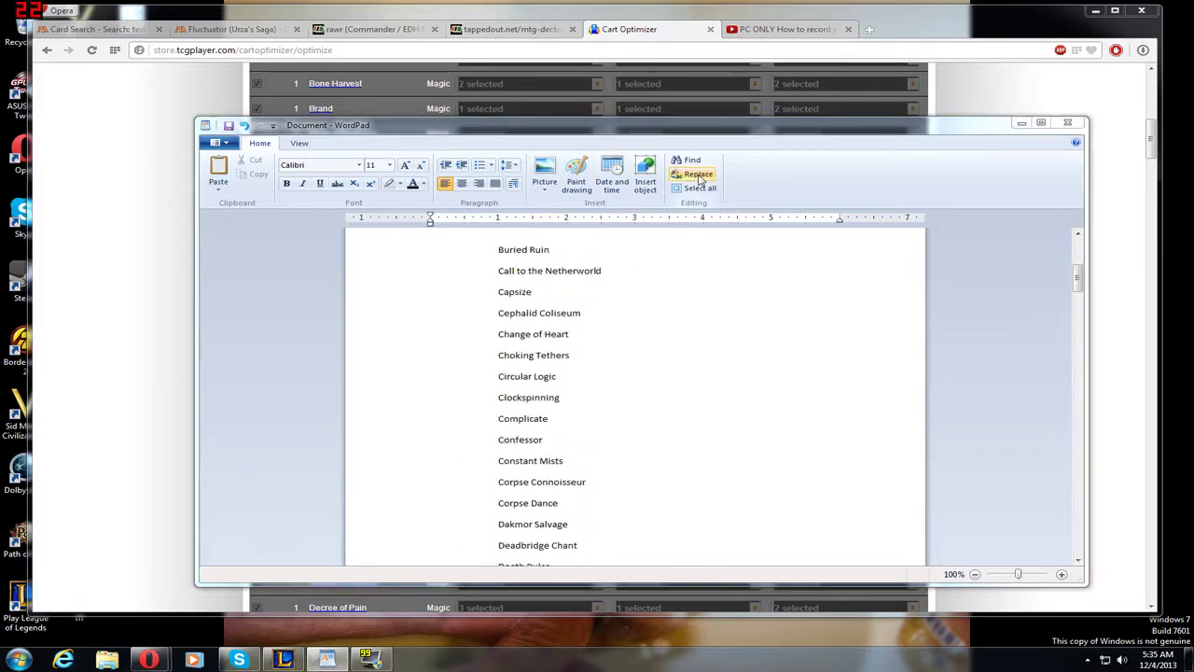
pyautogui.click(685, 342)
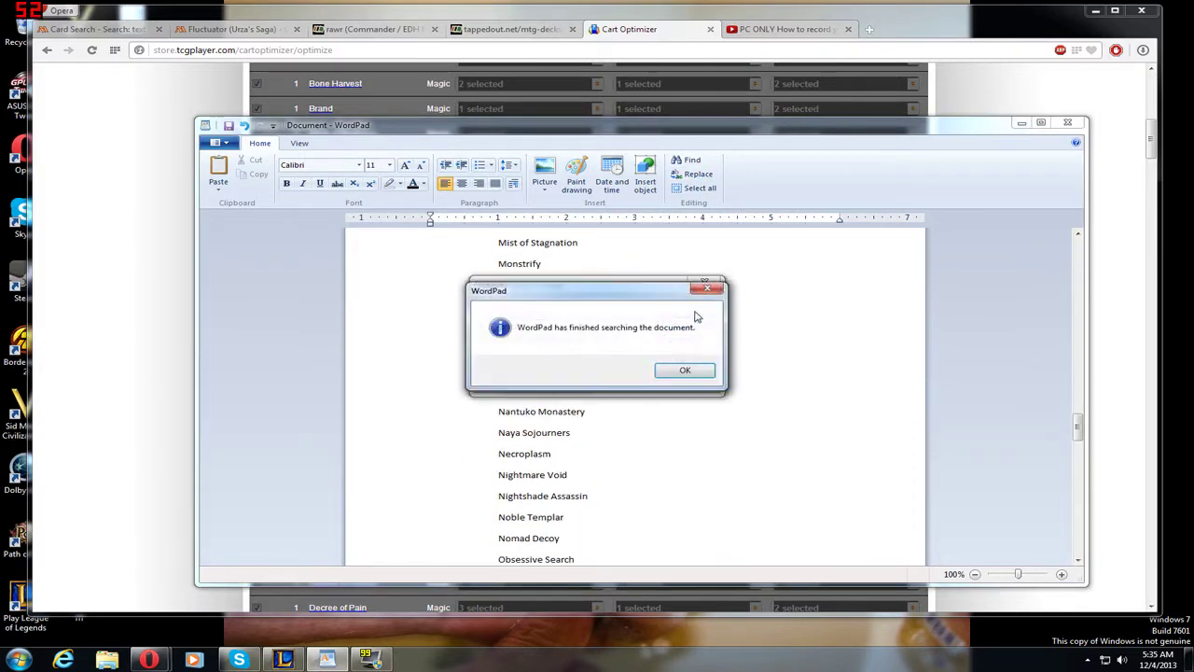
pyautogui.click(686, 370)
pyautogui.click(704, 281)
pyautogui.scroll(10, 464, 291)
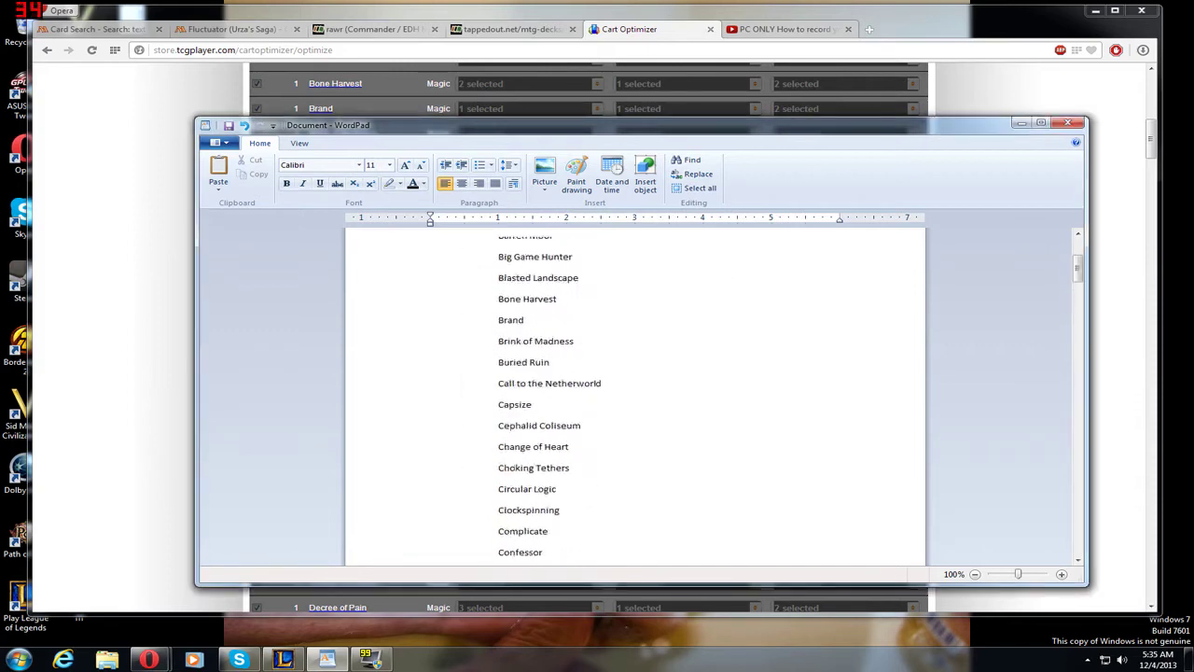
pyautogui.scroll(3, 464, 291)
pyautogui.scroll(-12, 464, 291)
pyautogui.scroll(-15, 464, 291)
pyautogui.scroll(-10, 994, 480)
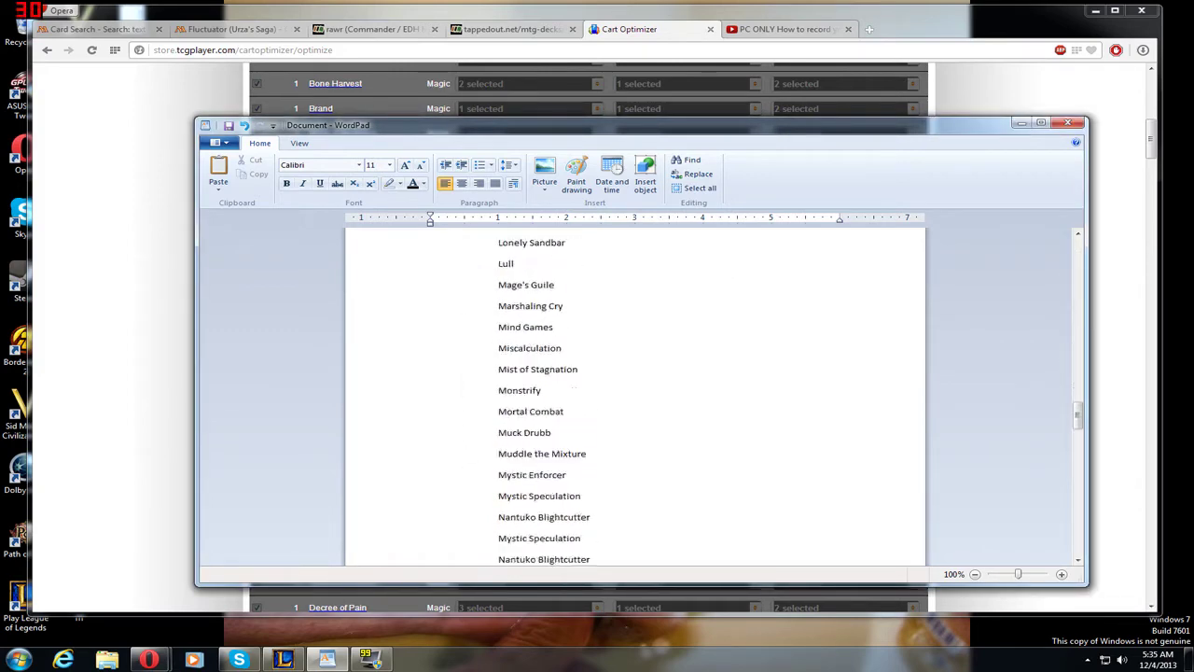
pyautogui.scroll(-10, 993, 481)
pyautogui.scroll(-8, 994, 481)
pyautogui.scroll(-5, 993, 480)
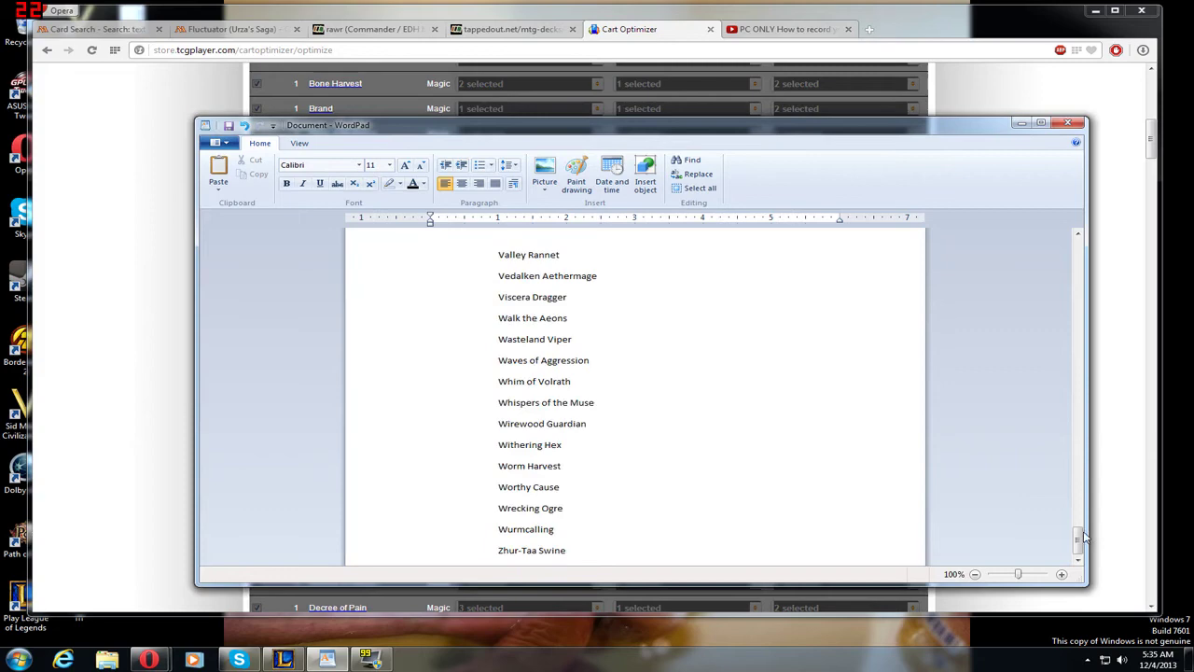
pyautogui.moveTo(1083, 537)
pyautogui.mouseDown()
pyautogui.moveTo(997, 325)
pyautogui.moveTo(1008, 229)
pyautogui.moveTo(981, 242)
pyautogui.moveTo(989, 397)
pyautogui.moveTo(989, 380)
pyautogui.mouseUp()
# - Paste the card-name list into TappedOut's Mainboard and submit the deck
pyautogui.hotkey('ctrl', 'a')
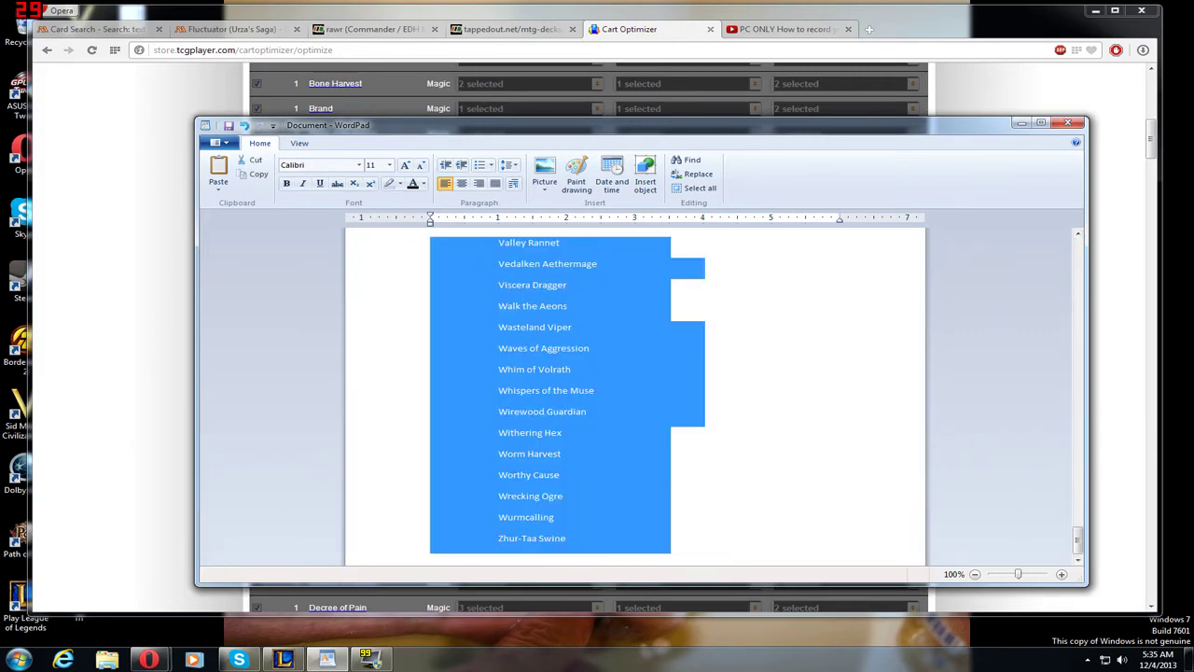
pyautogui.click(493, 32)
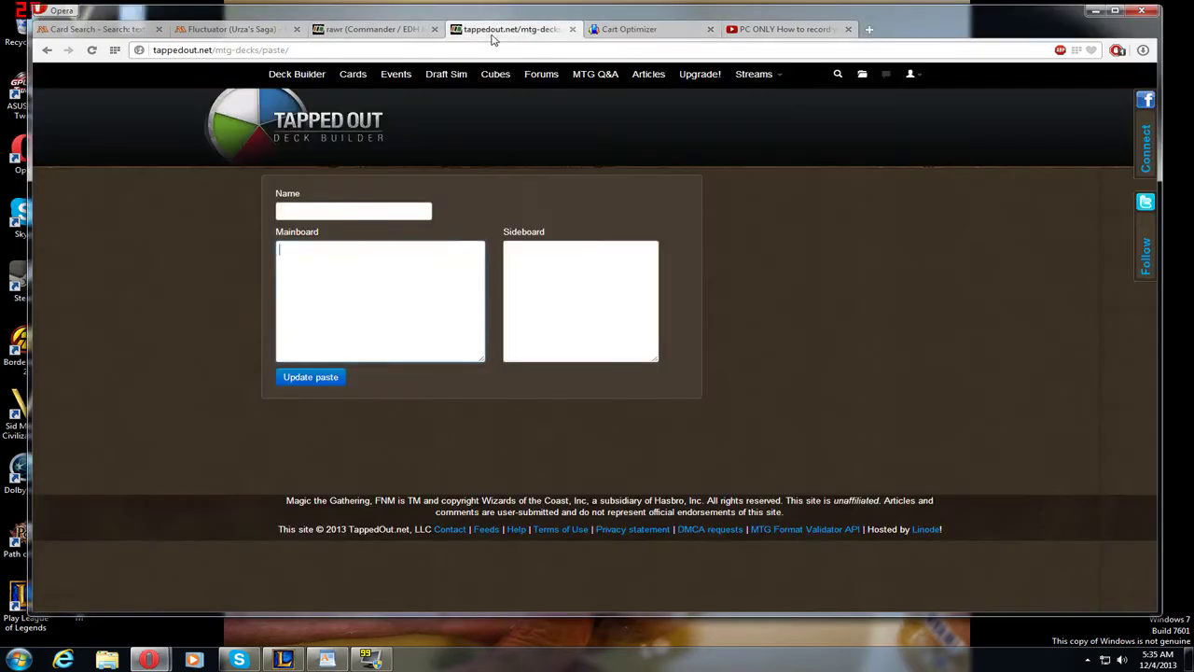
pyautogui.click(373, 29)
pyautogui.click(504, 32)
pyautogui.hotkey('ctrl', 'v')
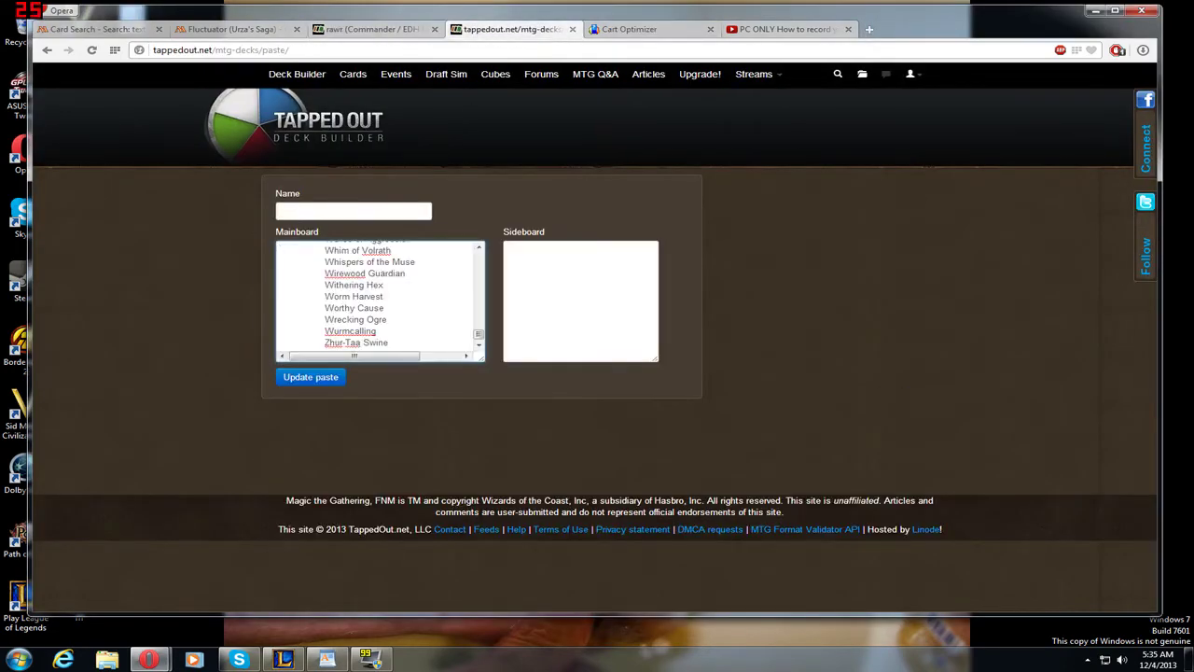
pyautogui.click(302, 383)
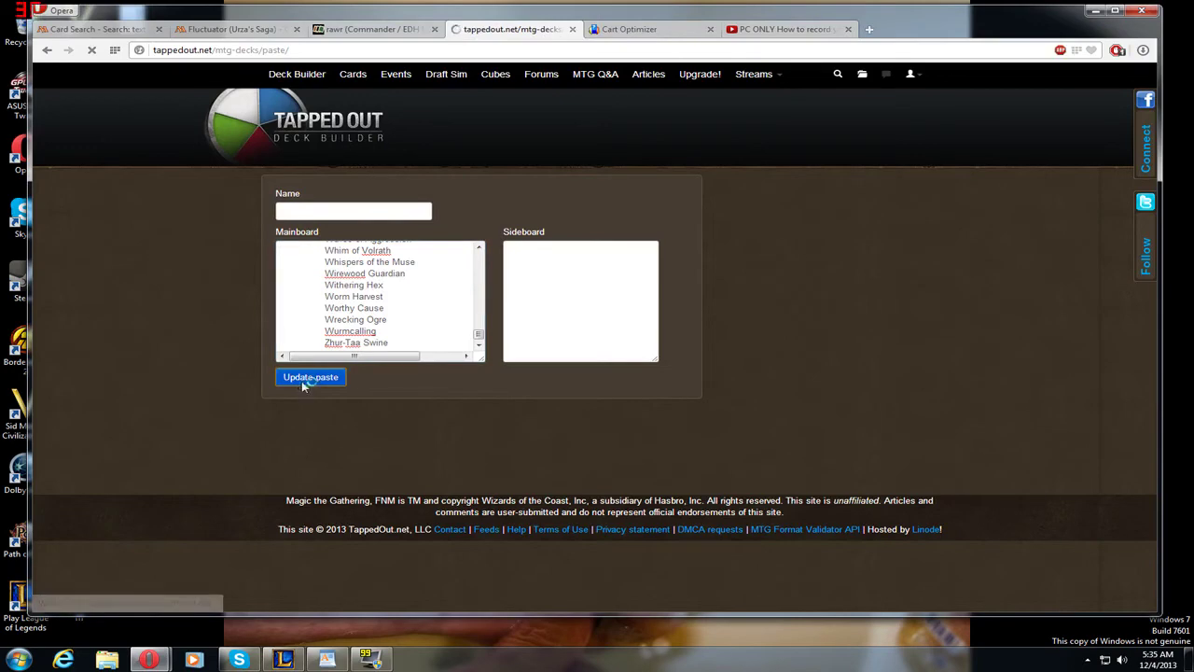
# - Scroll through the pasted deck to check the Creature (50) and Instant (49) sections
pyautogui.scroll(-3, 443, 367)
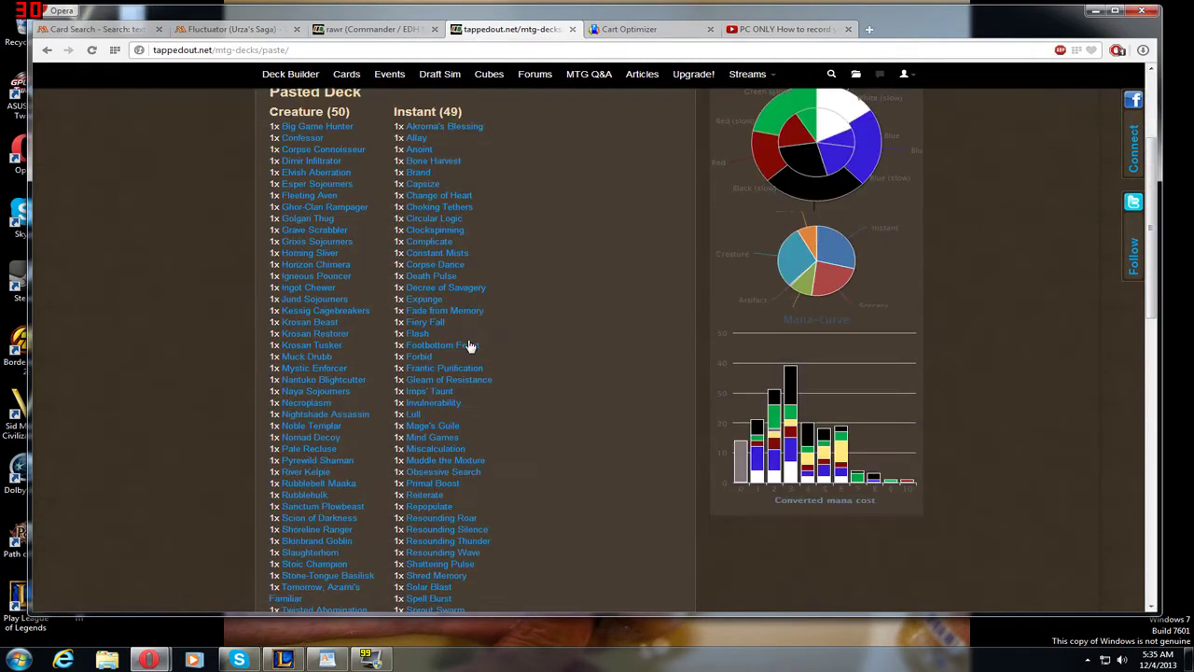
pyautogui.scroll(-3, 466, 350)
pyautogui.scroll(-2, 443, 360)
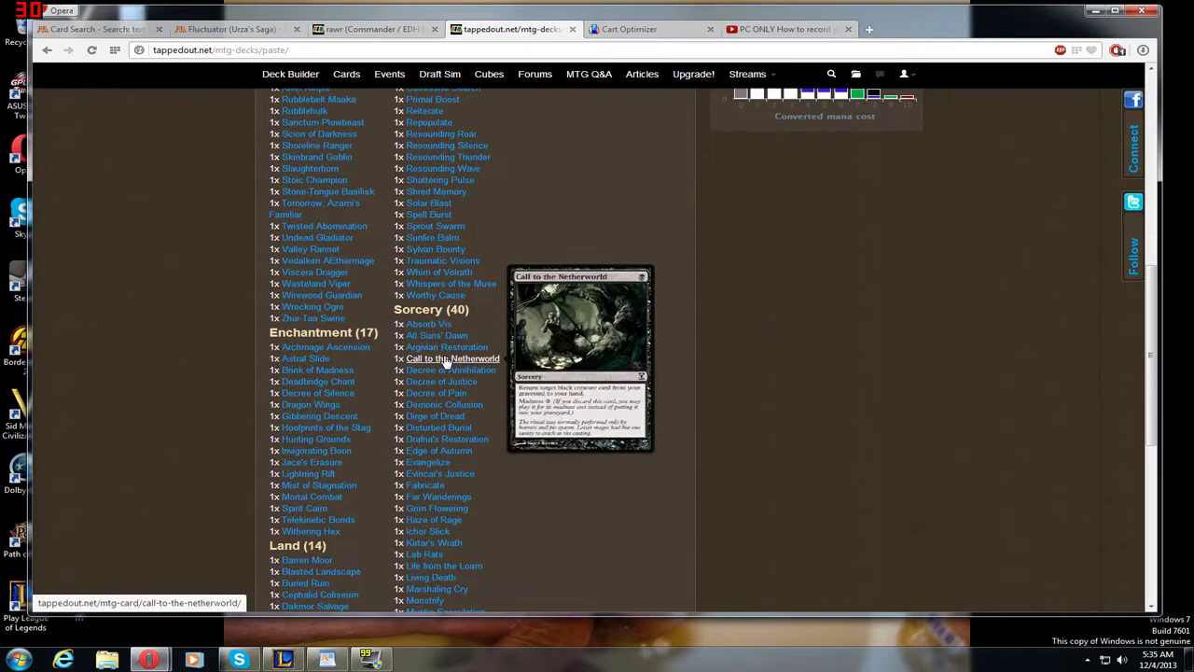
pyautogui.scroll(-2, 445, 356)
pyautogui.scroll(2, 382, 313)
pyautogui.scroll(3, 334, 320)
pyautogui.scroll(5, 334, 320)
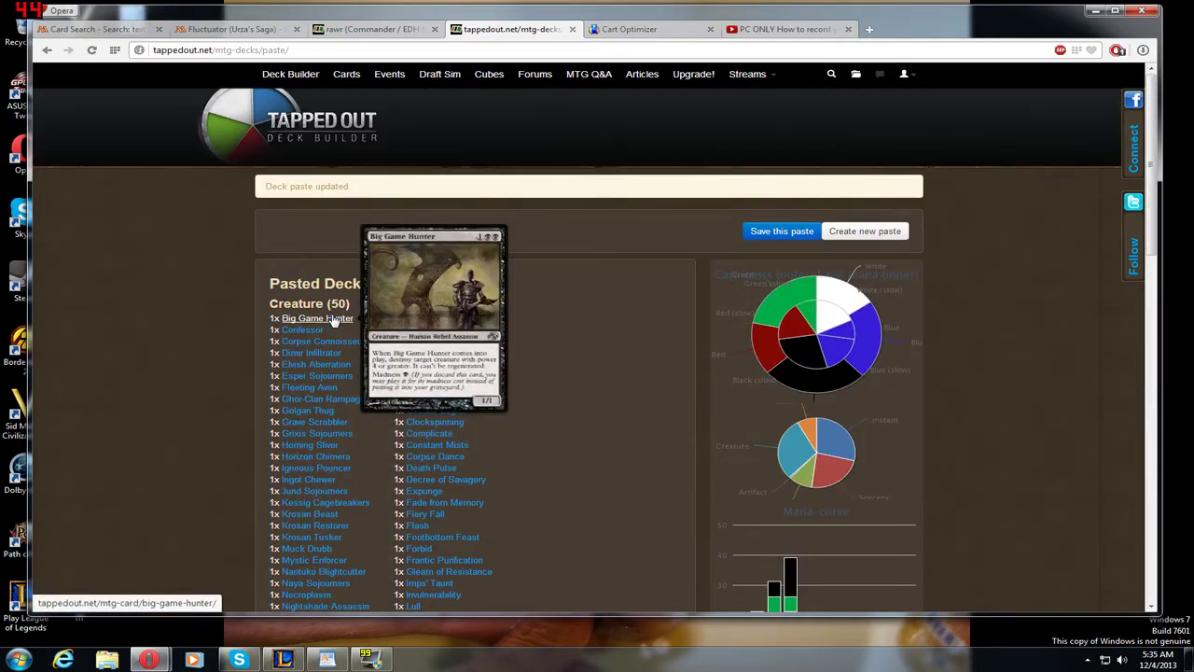
pyautogui.scroll(-1, 334, 320)
pyautogui.scroll(1, 334, 320)
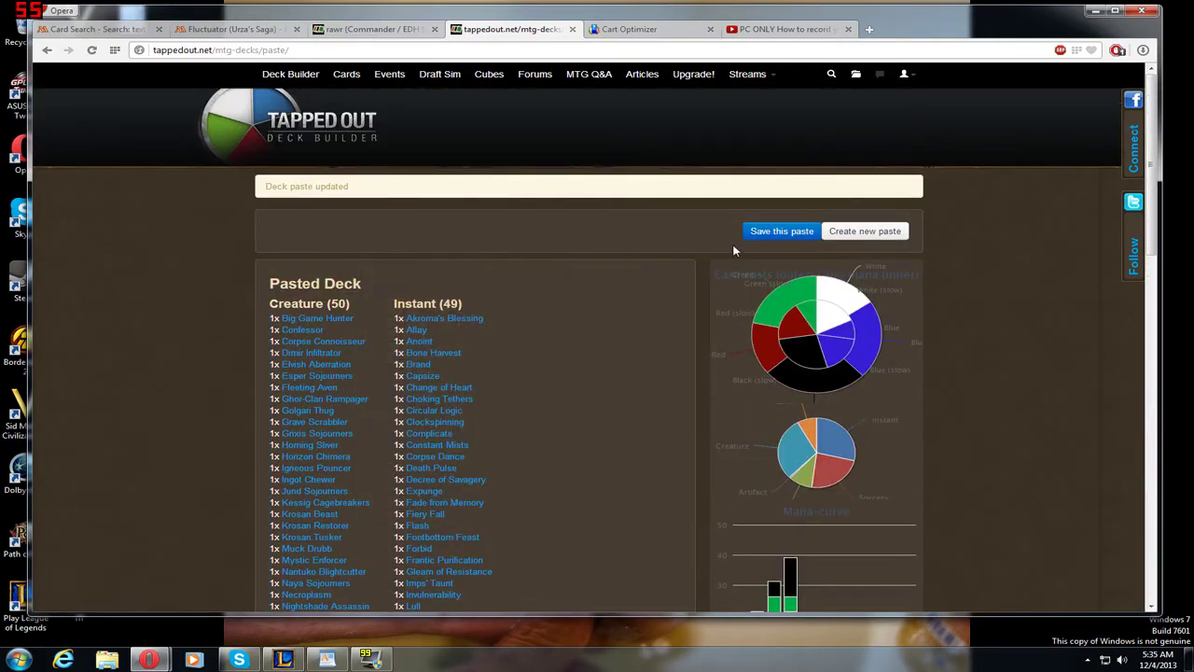
pyautogui.scroll(-4, 413, 308)
pyautogui.scroll(4, 554, 227)
# - Return to the top of the TCGplayer Cart Optimizer and clear the accidental row selection
pyautogui.click(644, 29)
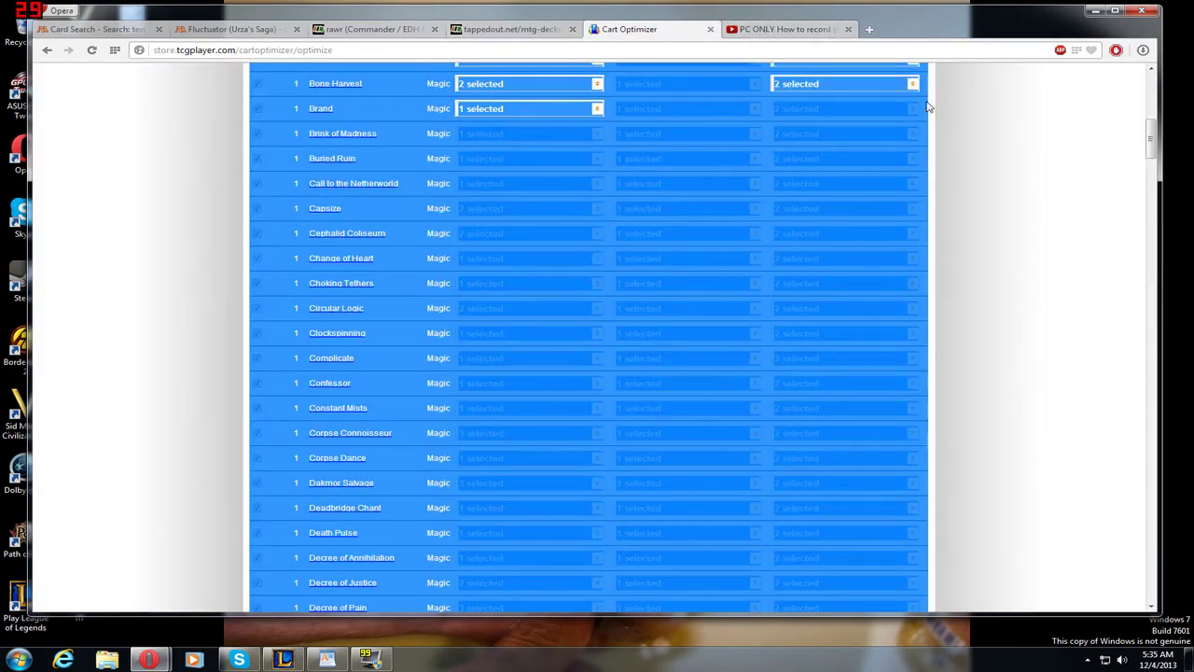
pyautogui.click(960, 112)
pyautogui.scroll(5, 961, 117)
pyautogui.scroll(2, 961, 126)
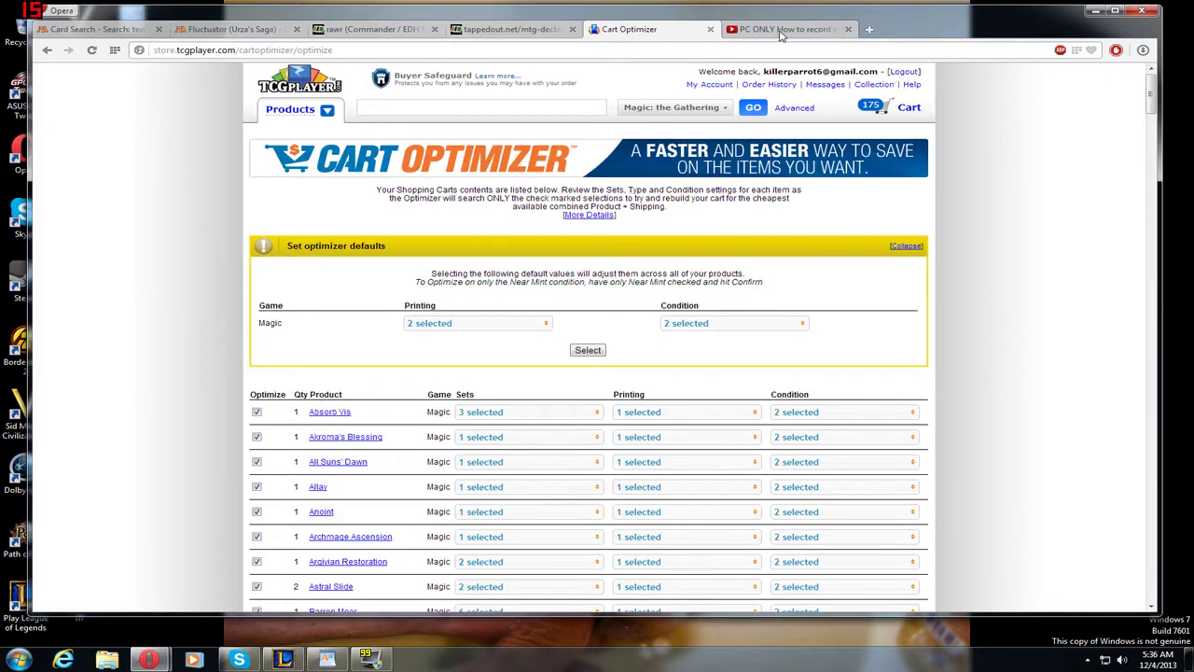
# - Search 'tcgplayer cart list' in the YouTube tab and open TCGplayer's Mass Card Entry page
pyautogui.click(808, 32)
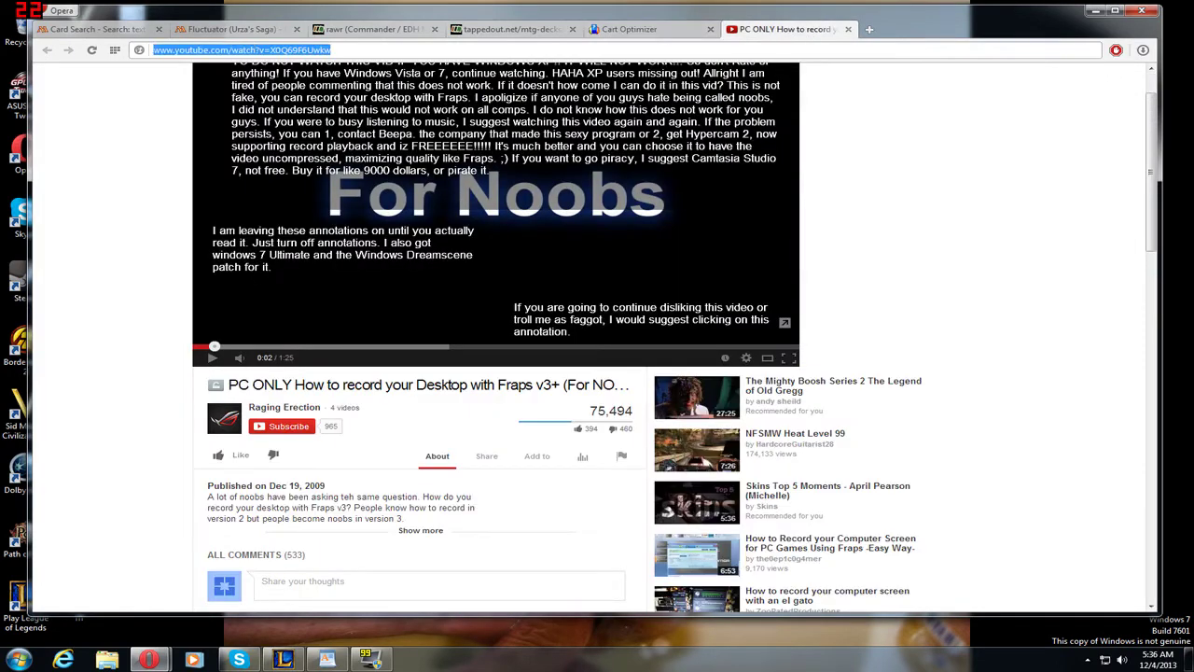
pyautogui.write('tcg')
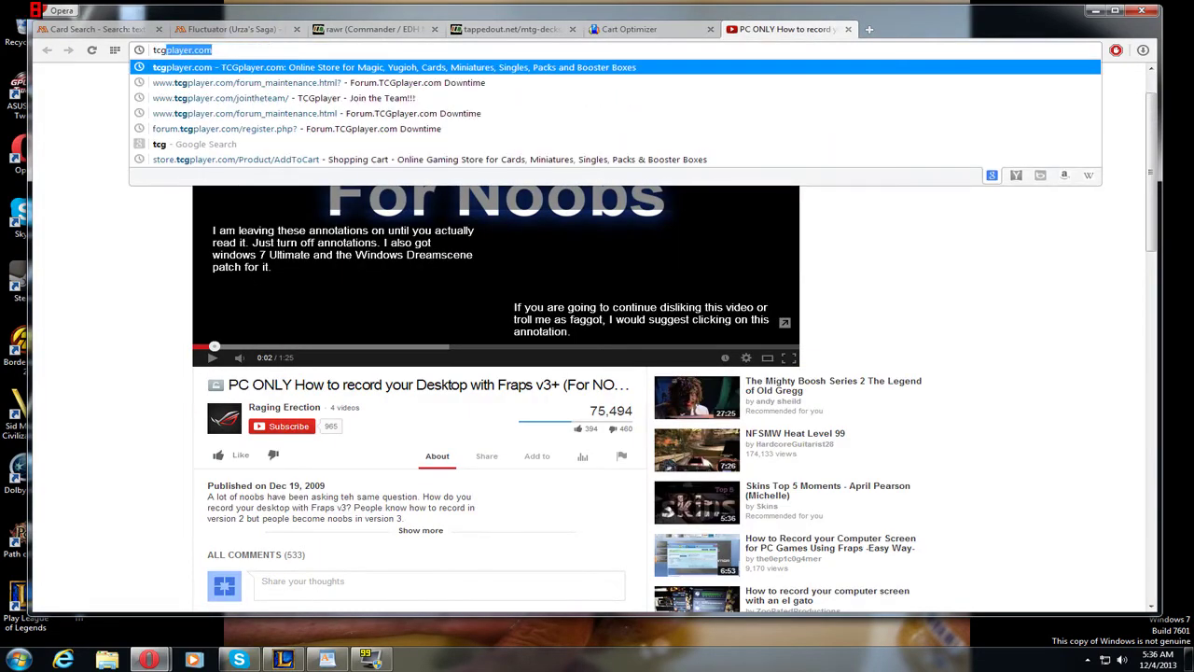
pyautogui.write('player ')
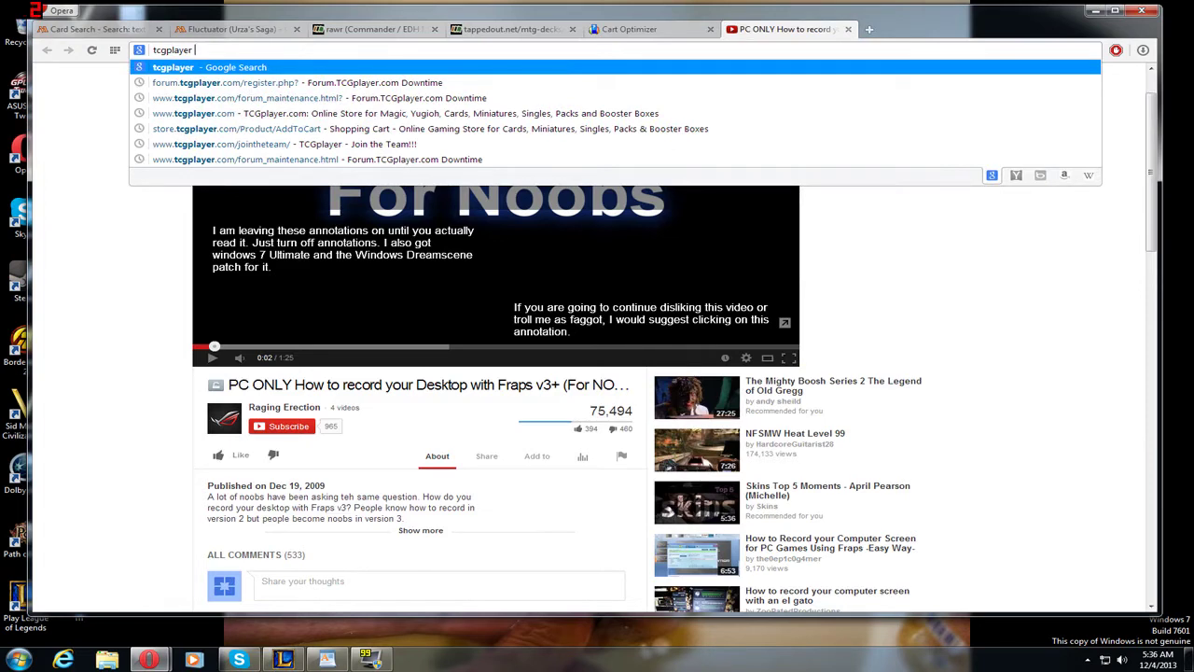
pyautogui.write('cart ad')
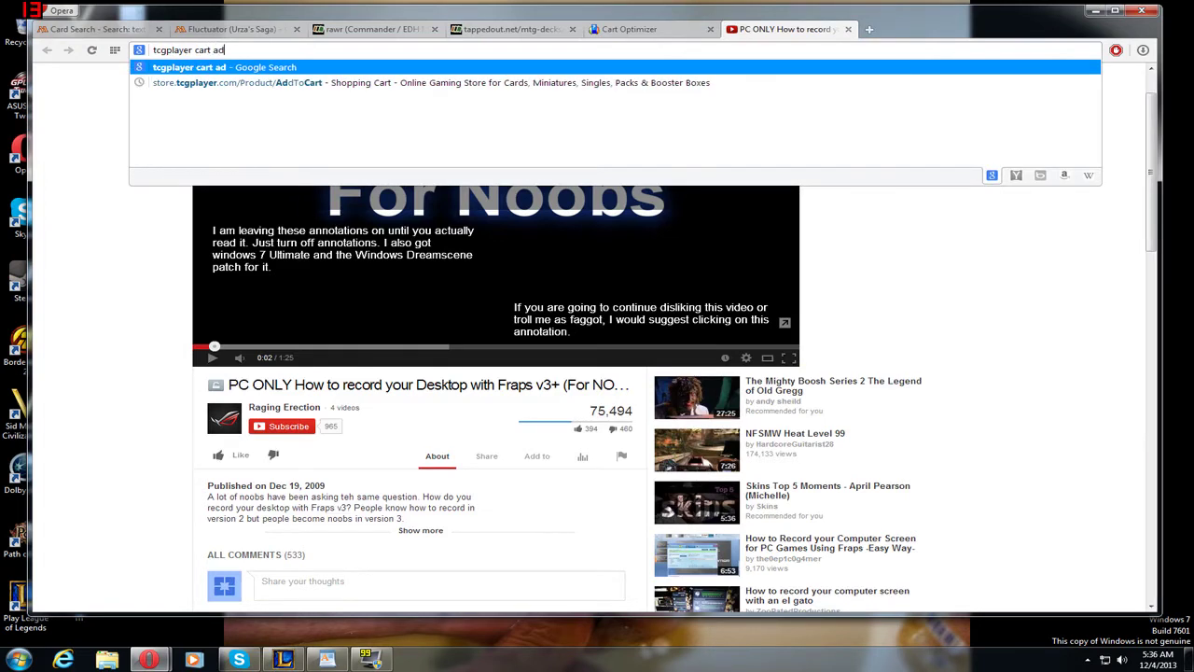
pyautogui.press('BackSpace')
pyautogui.write('list')
pyautogui.press('Return')
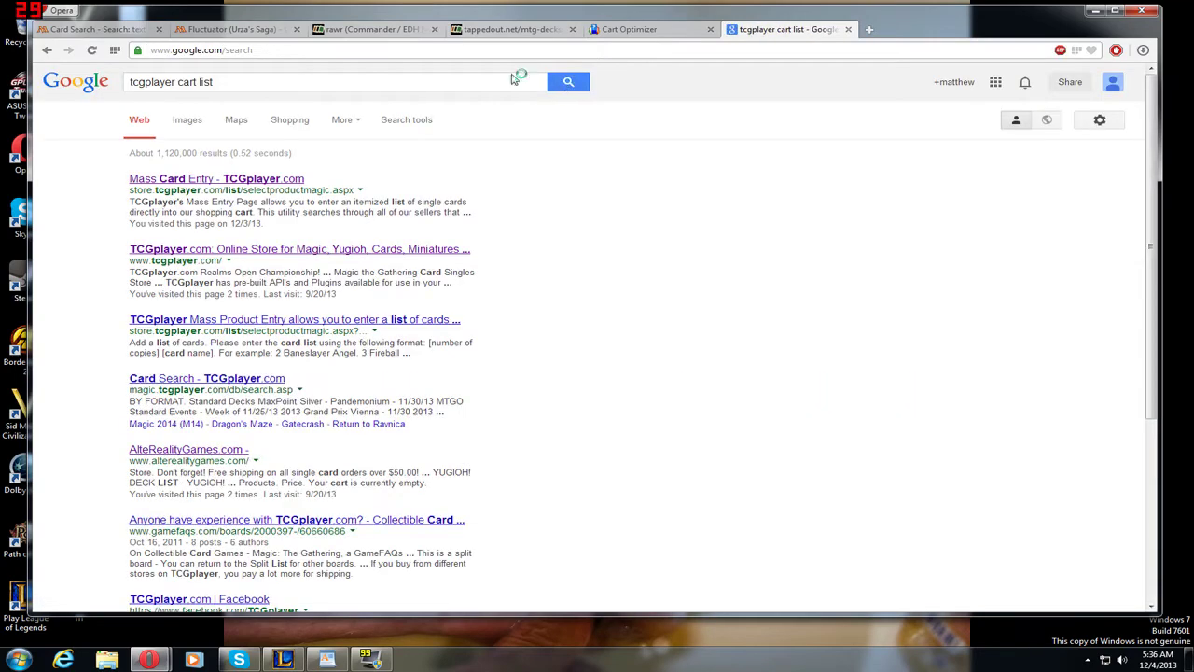
pyautogui.click(288, 178)
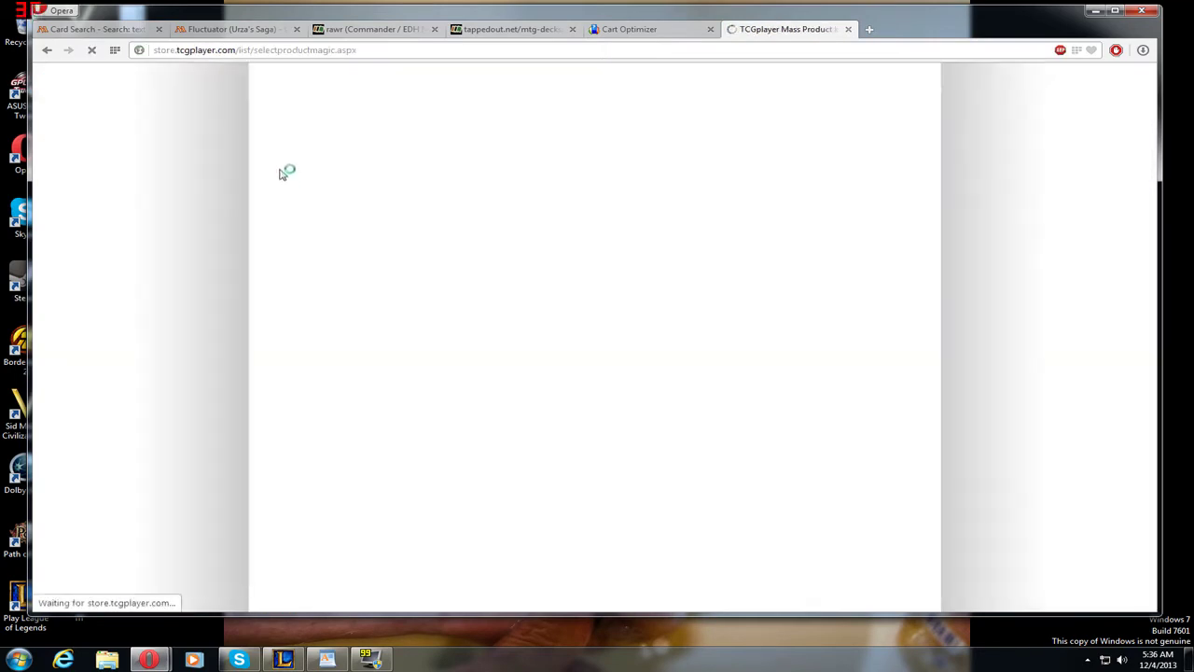
pyautogui.click(434, 355)
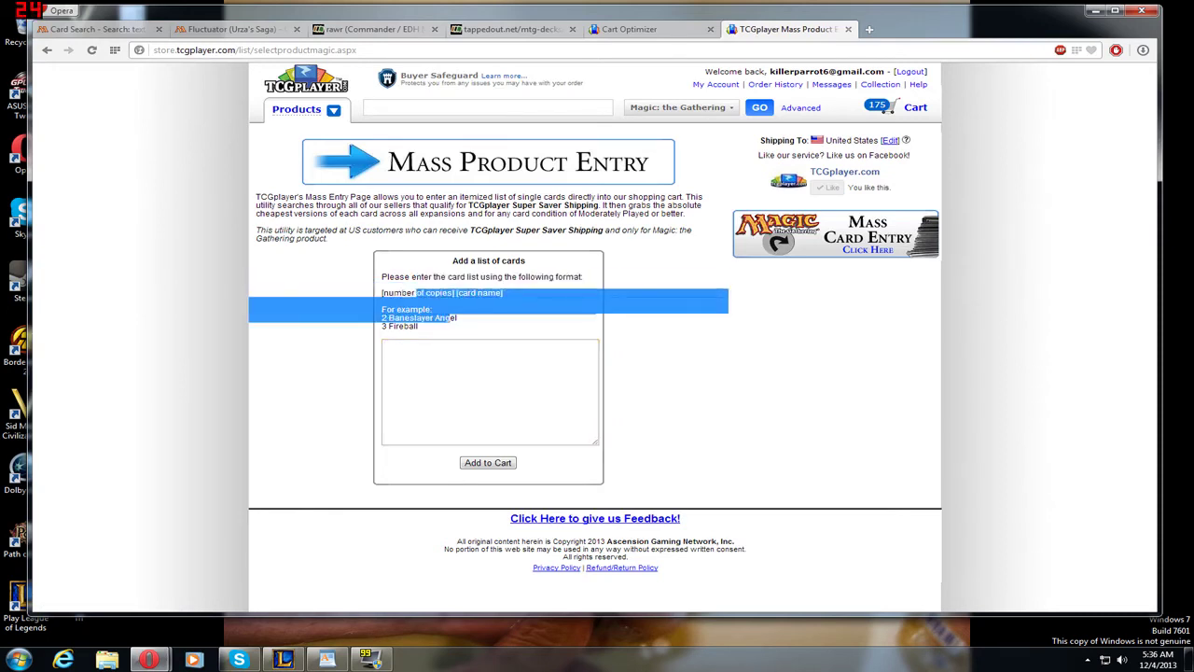
# - Focus the Mass Entry card-list box and compare it with the TappedOut deck paste
pyautogui.moveTo(420, 319); pyautogui.dragTo(418, 327)
pyautogui.click(431, 328)
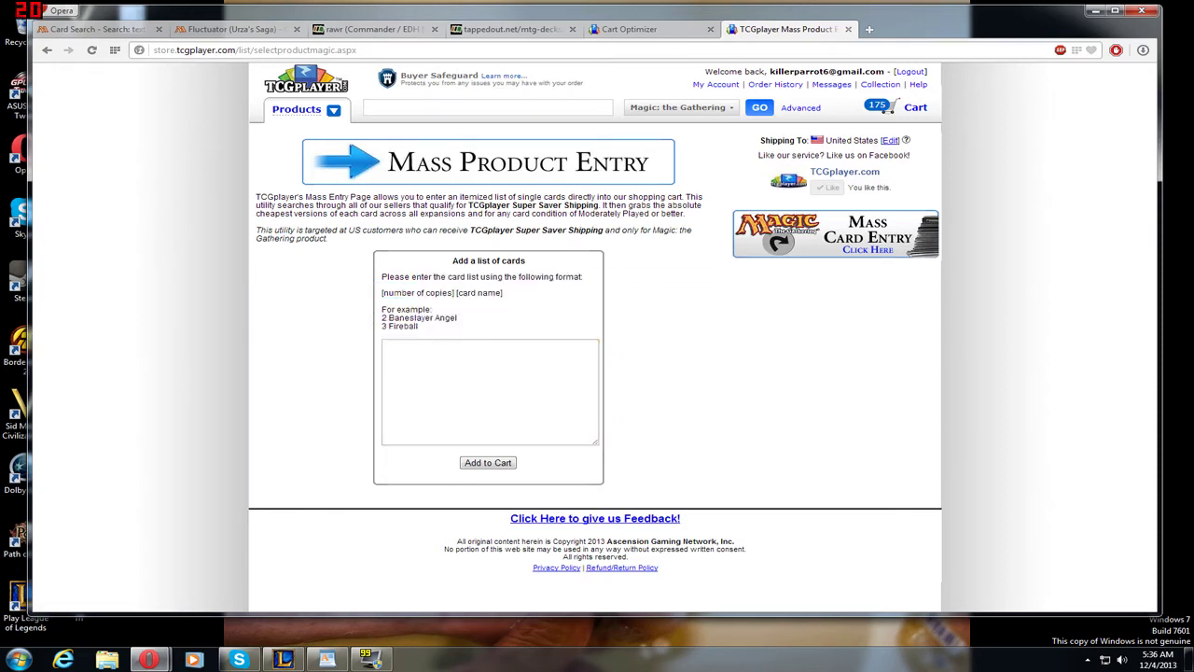
pyautogui.press('Tab')
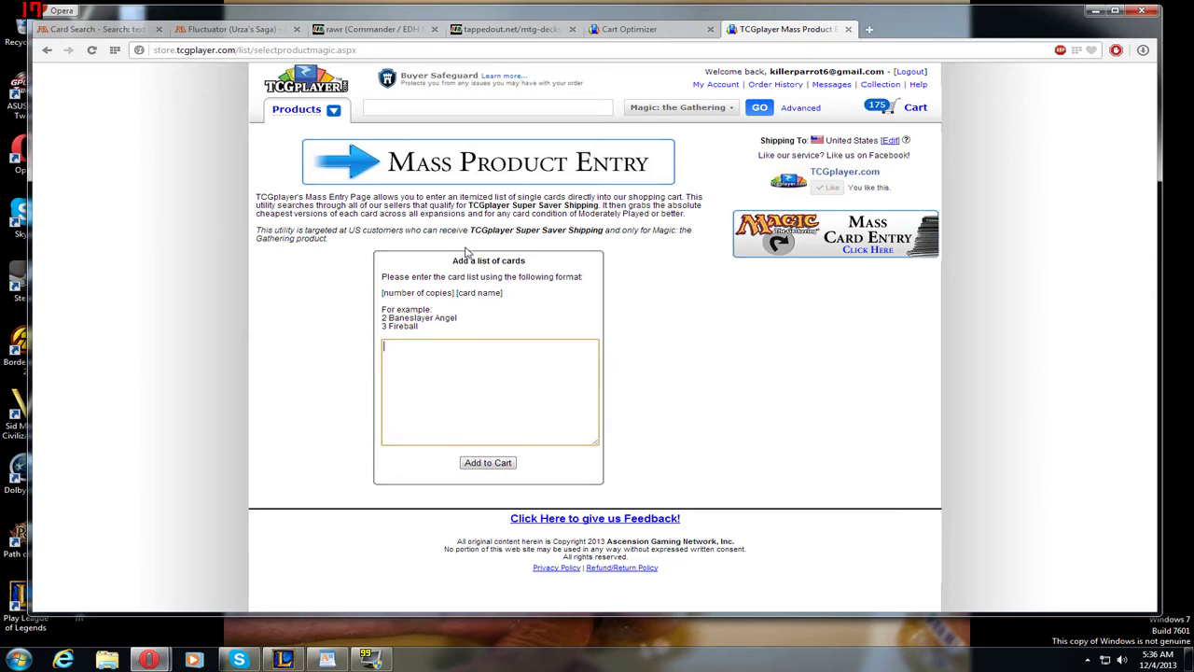
pyautogui.click(514, 30)
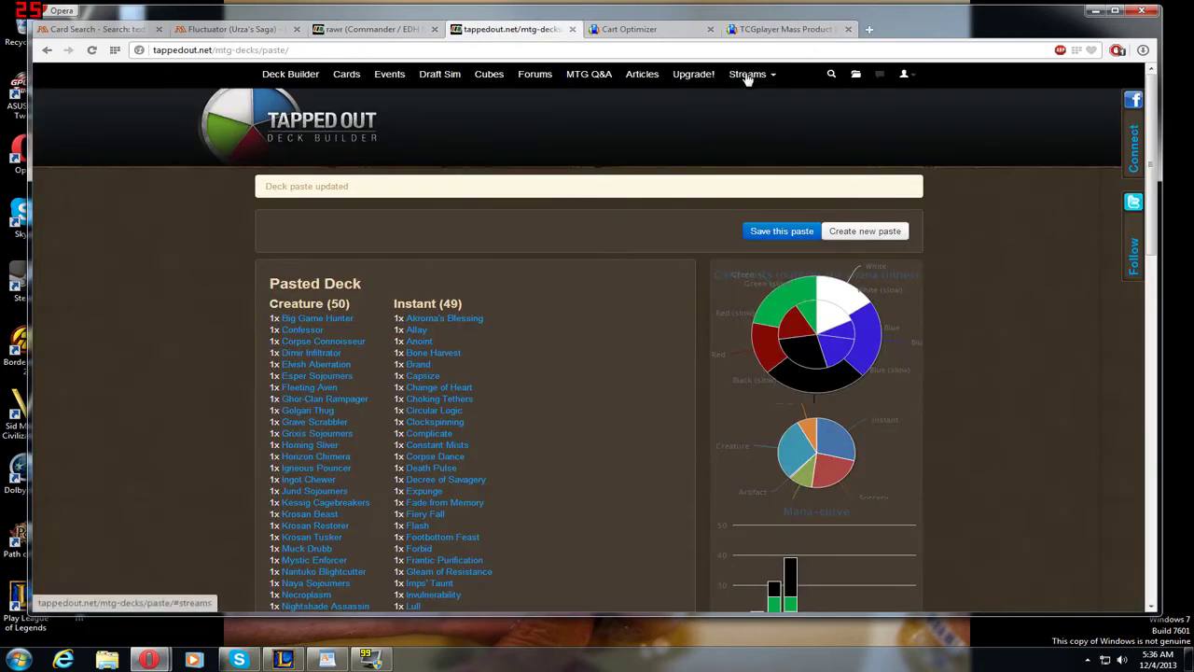
pyautogui.click(788, 29)
pyautogui.click(549, 34)
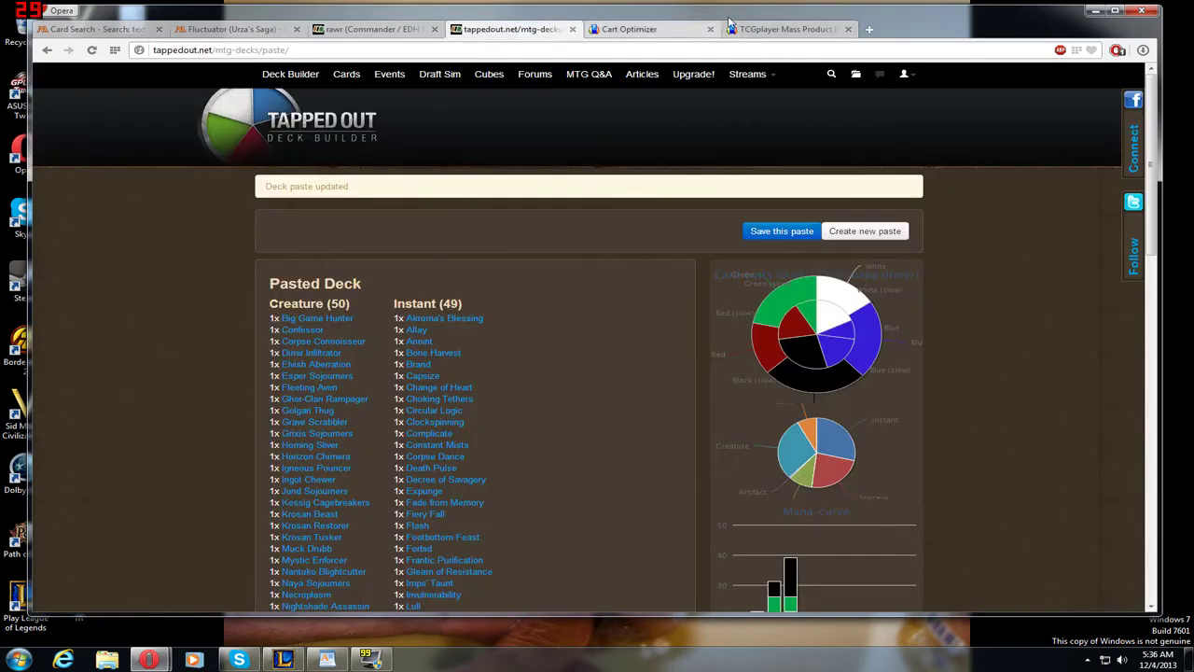
pyautogui.click(776, 30)
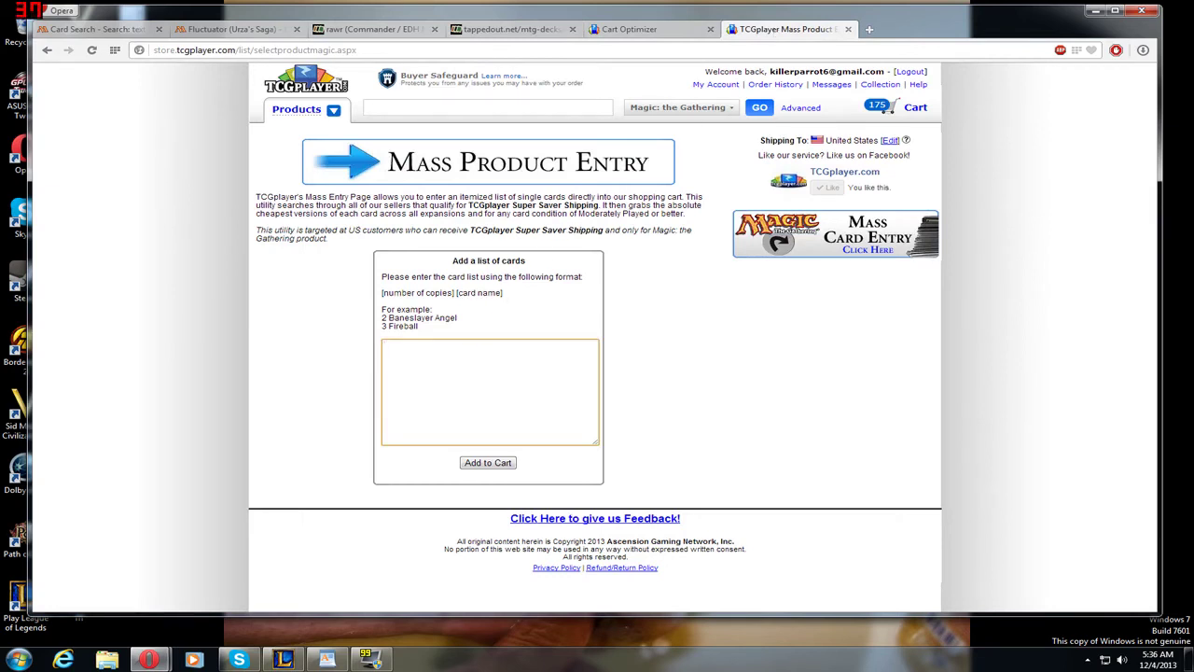
# - Fill the Mass Entry box with the card names from Absorb Vis onward, reviewing its description text
pyautogui.moveTo(592, 417); pyautogui.dragTo(591, 353)
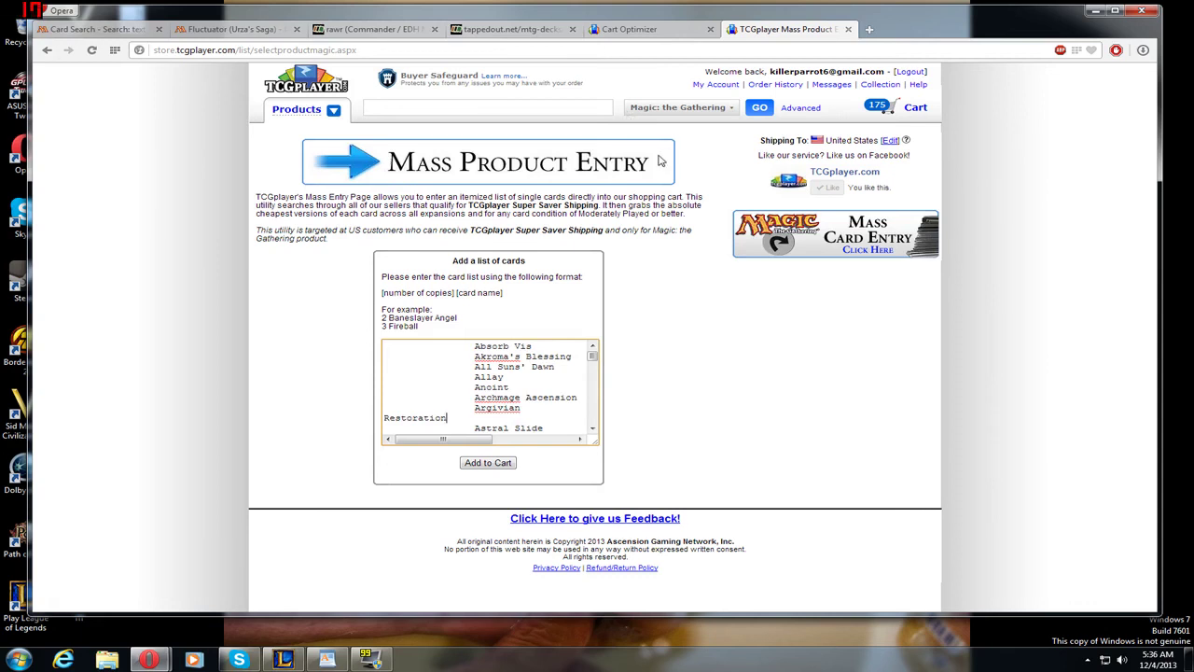
pyautogui.moveTo(544, 197); pyautogui.dragTo(630, 205)
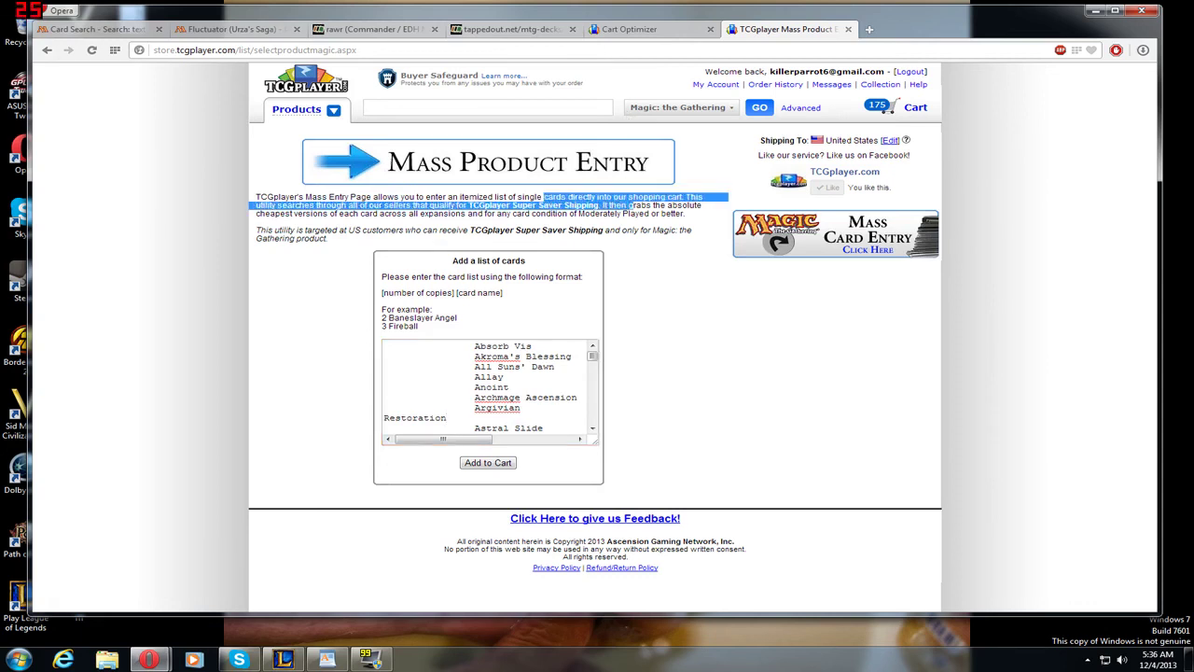
pyautogui.click(630, 205)
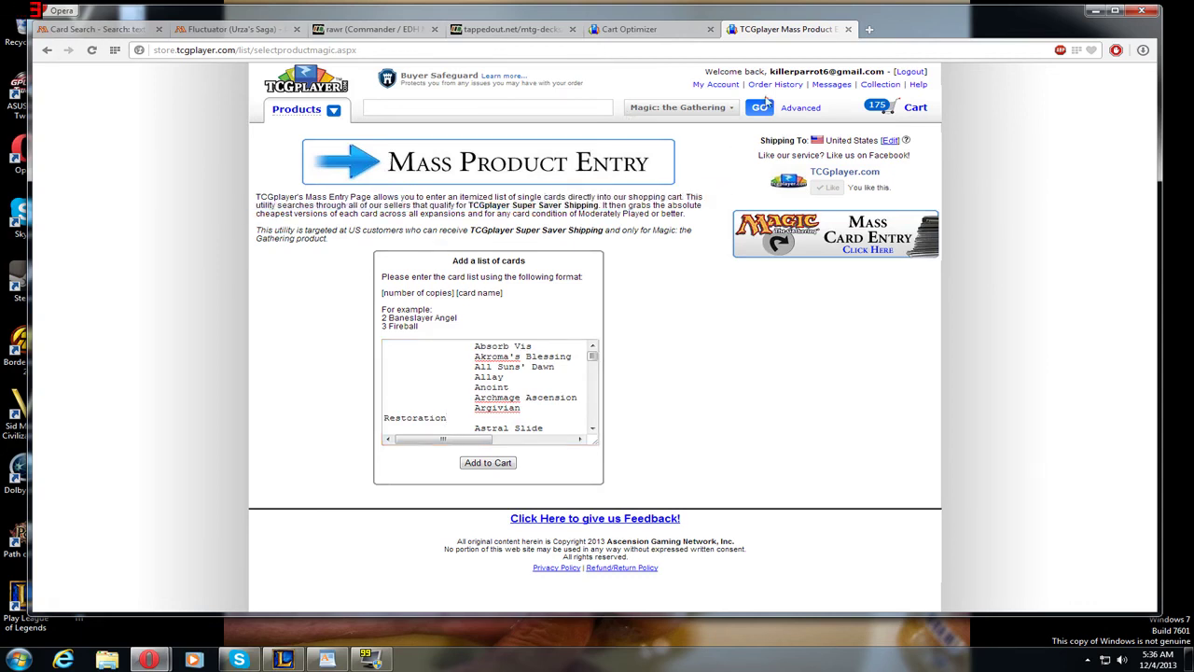
pyautogui.click(681, 34)
pyautogui.hotkey('ctrl', 'Tab')
pyautogui.click(681, 34)
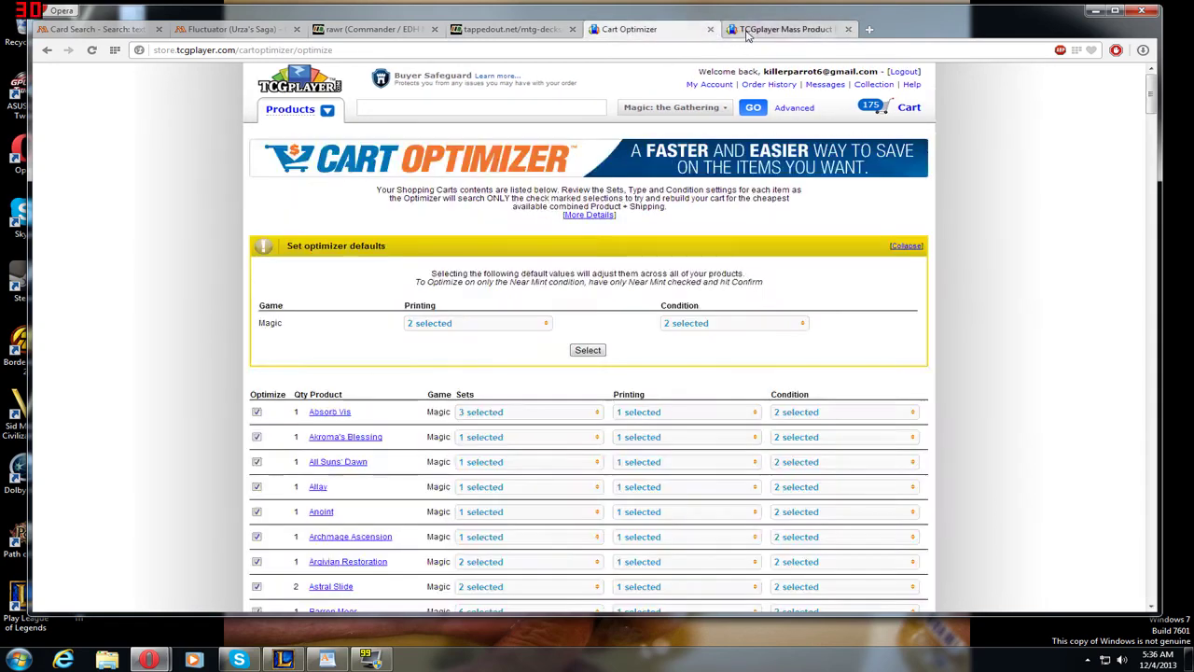
pyautogui.click(750, 33)
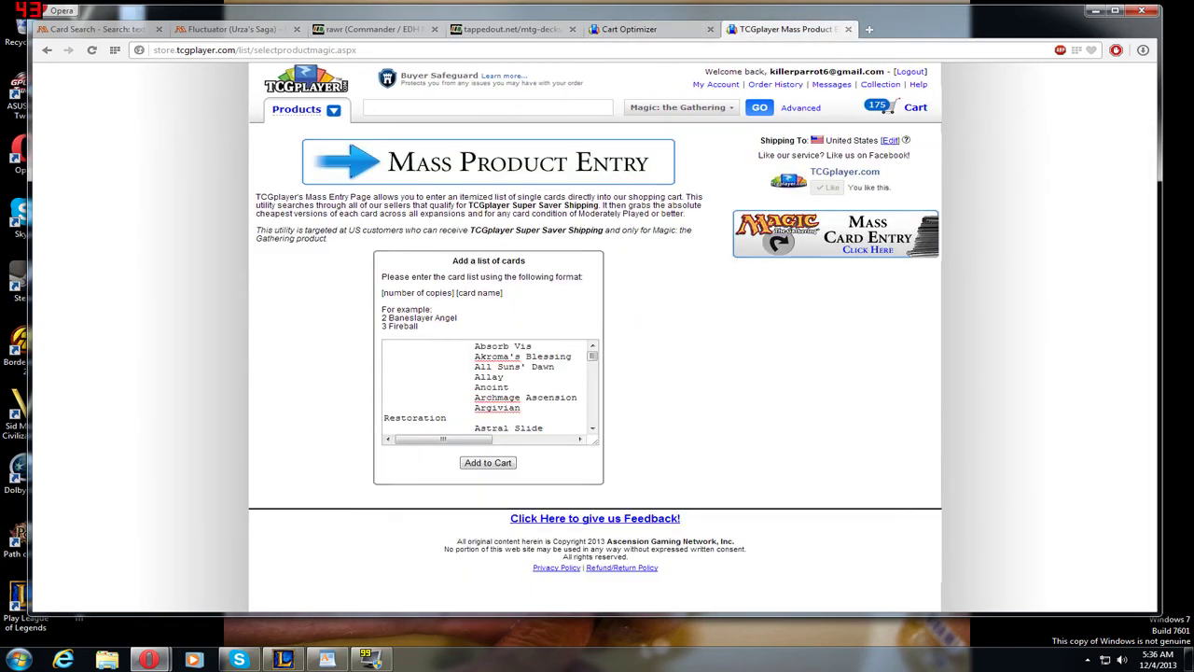
pyautogui.moveTo(580, 244); pyautogui.dragTo(253, 197)
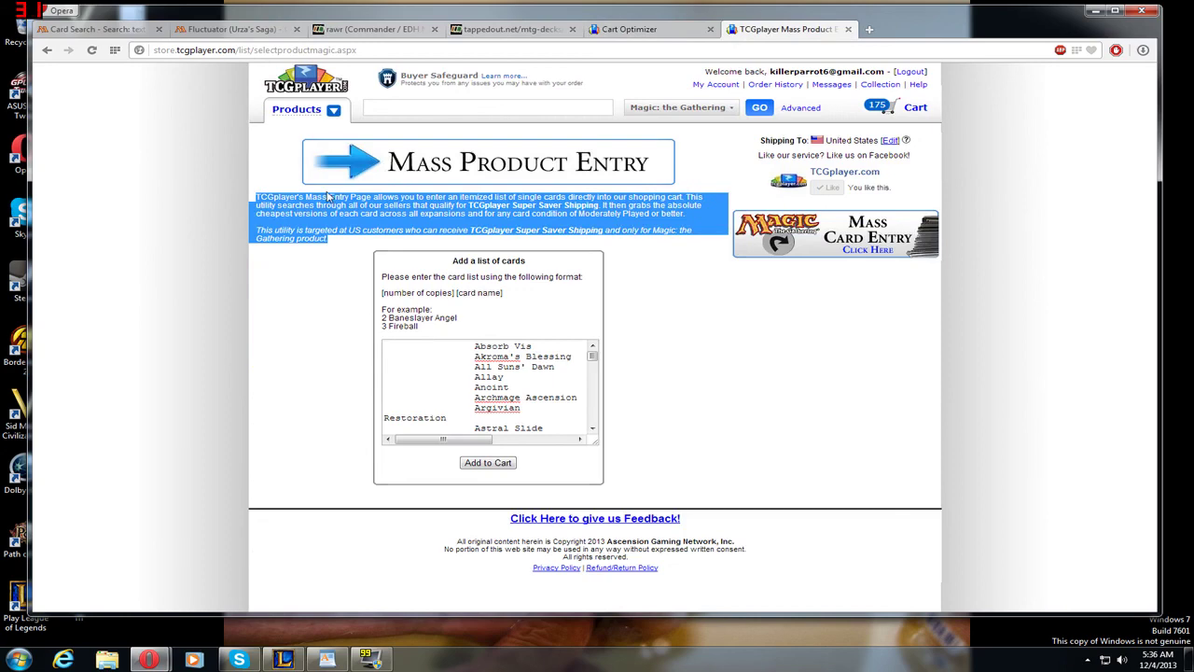